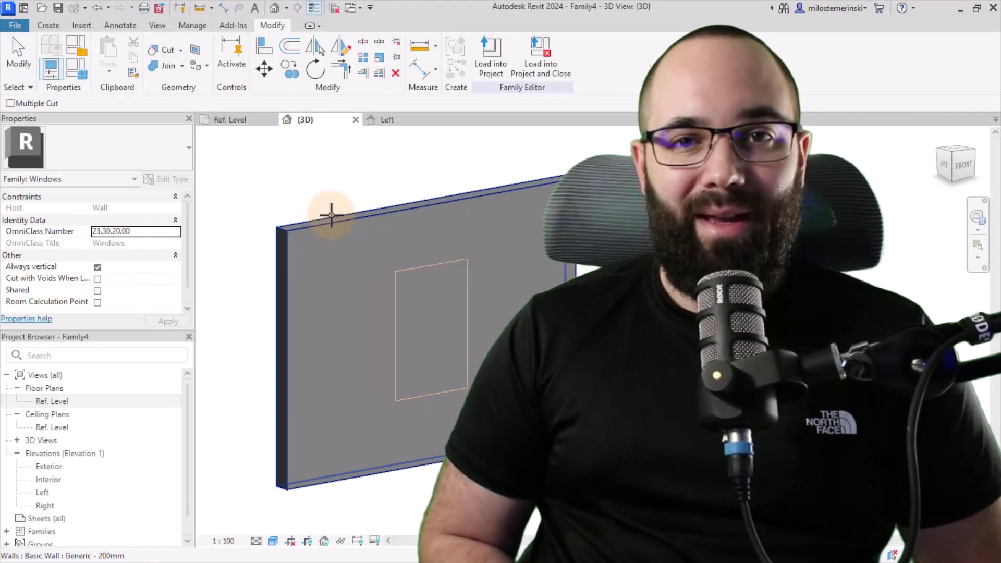
# Cut the wall with the void, then open the panel's Subcategory list.
pyautogui.click(332, 219)
pyautogui.click(409, 282)
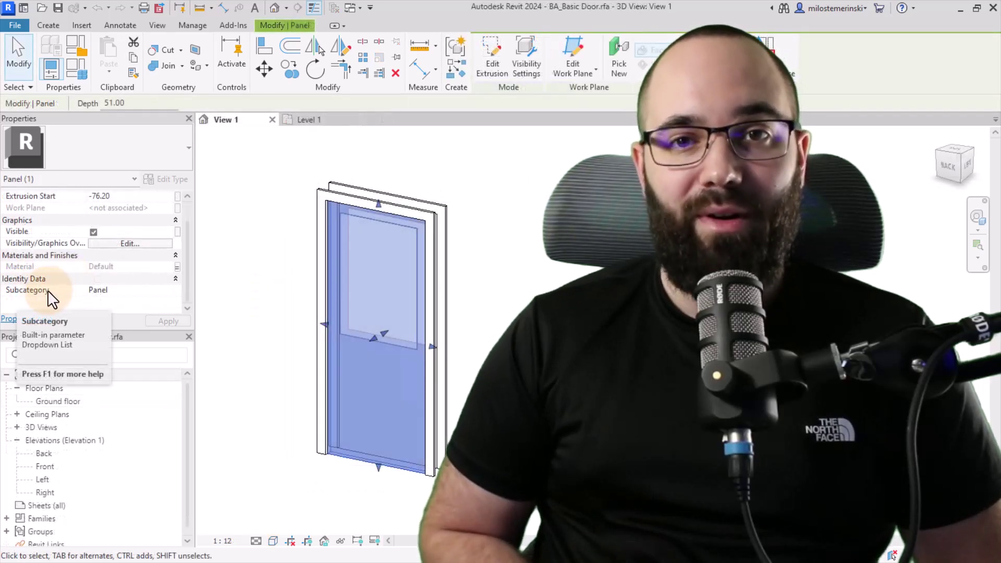
pyautogui.click(132, 290)
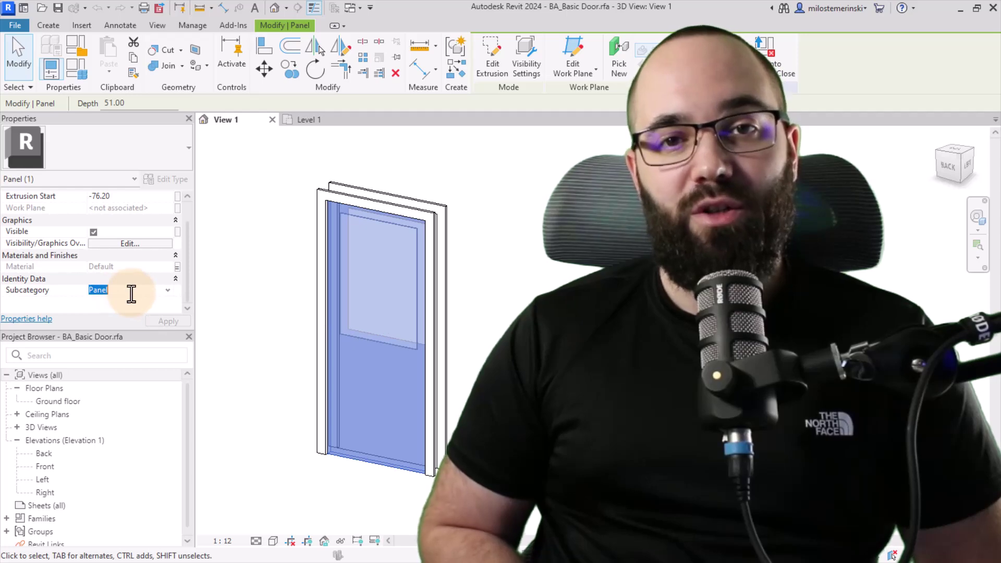
pyautogui.click(167, 290)
pyautogui.scroll(1, 134, 334)
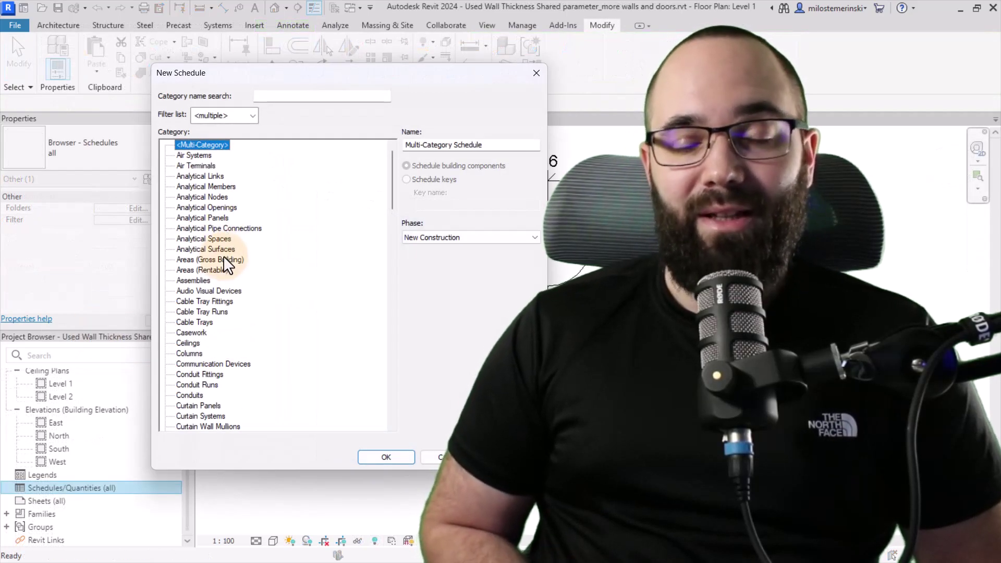
# Create a new schedule for the Doors category.
pyautogui.click(217, 266)
pyautogui.press('d')
pyautogui.scroll(-2, 192, 381)
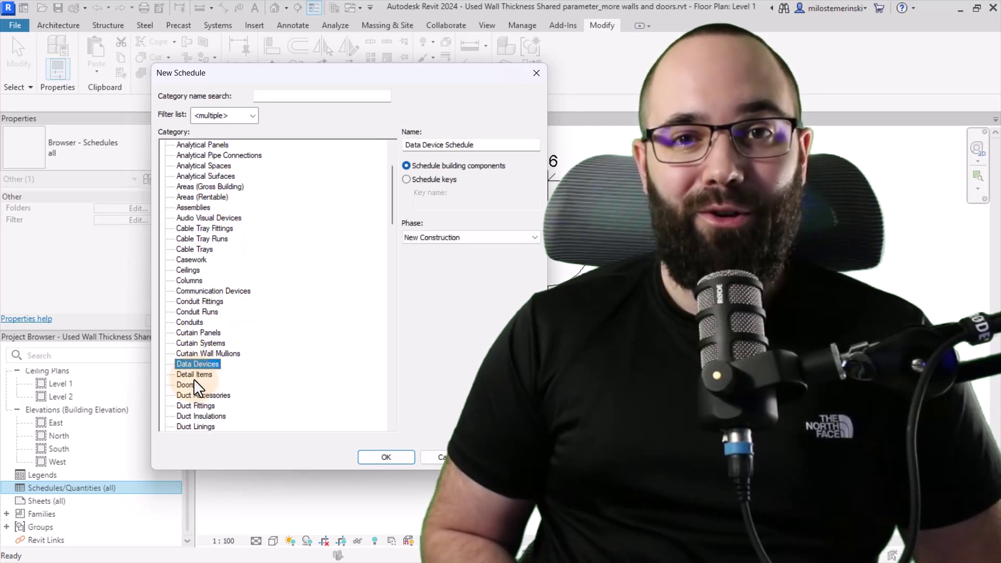
pyautogui.click(194, 385)
pyautogui.click(384, 457)
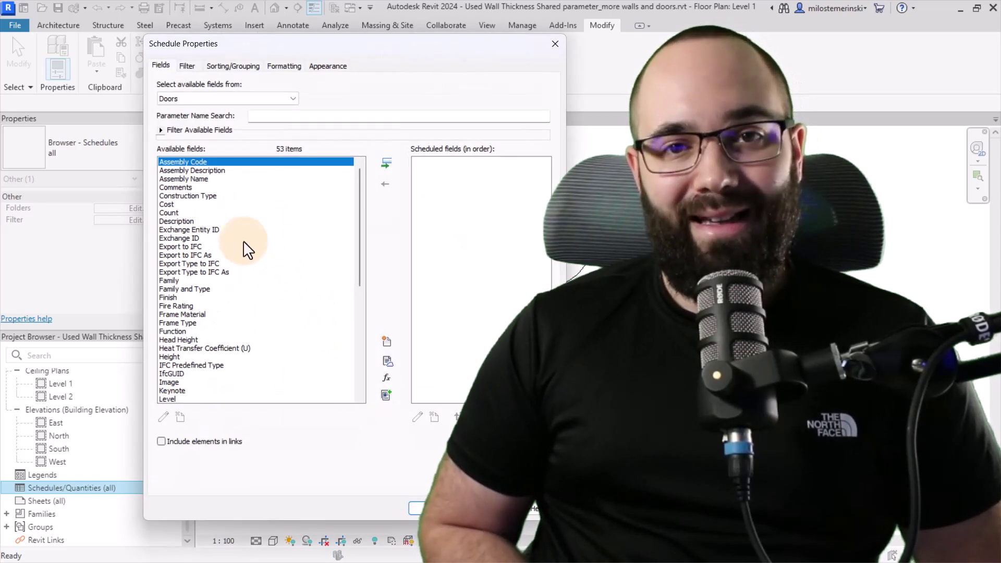
# Add the Family and wall thickness fields to the door schedule and open it.
pyautogui.doubleClick(172, 280)
pyautogui.scroll(-10, 170, 342)
pyautogui.click(170, 382)
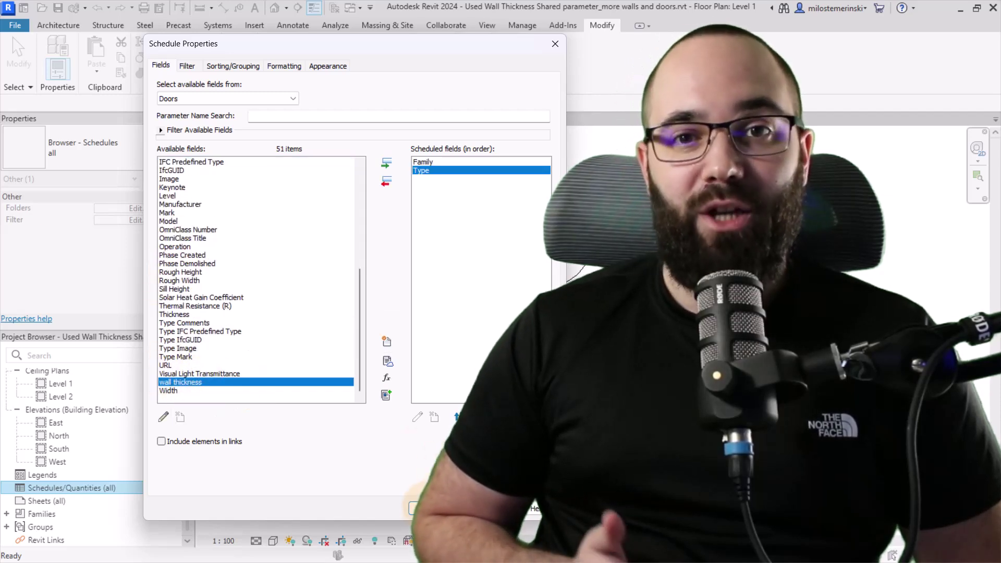
pyautogui.click(385, 163)
pyautogui.click(432, 509)
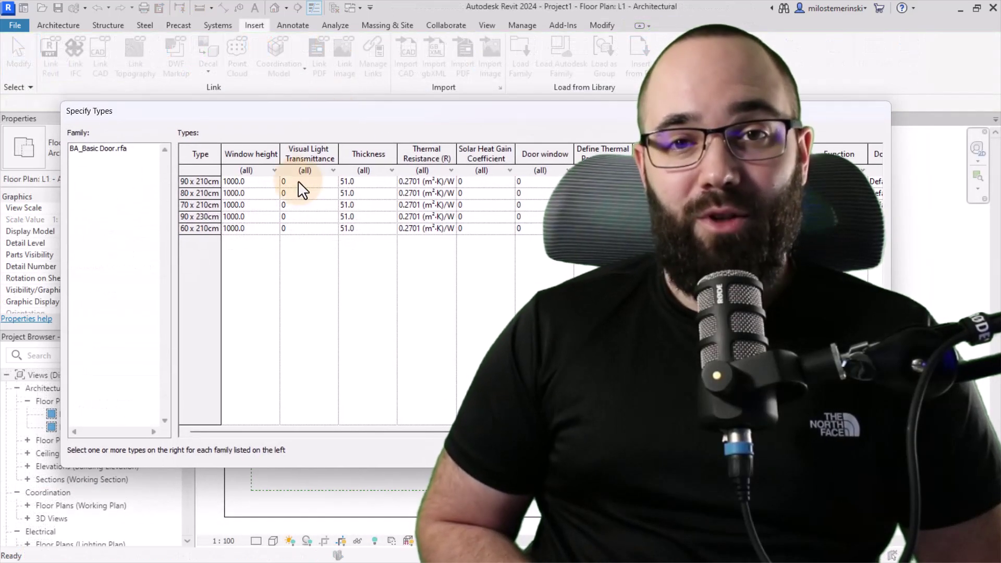
# Keep all values in the Thickness filter, then rename the Family Test.rfa file.
pyautogui.click(273, 170)
pyautogui.click(391, 170)
pyautogui.click(392, 169)
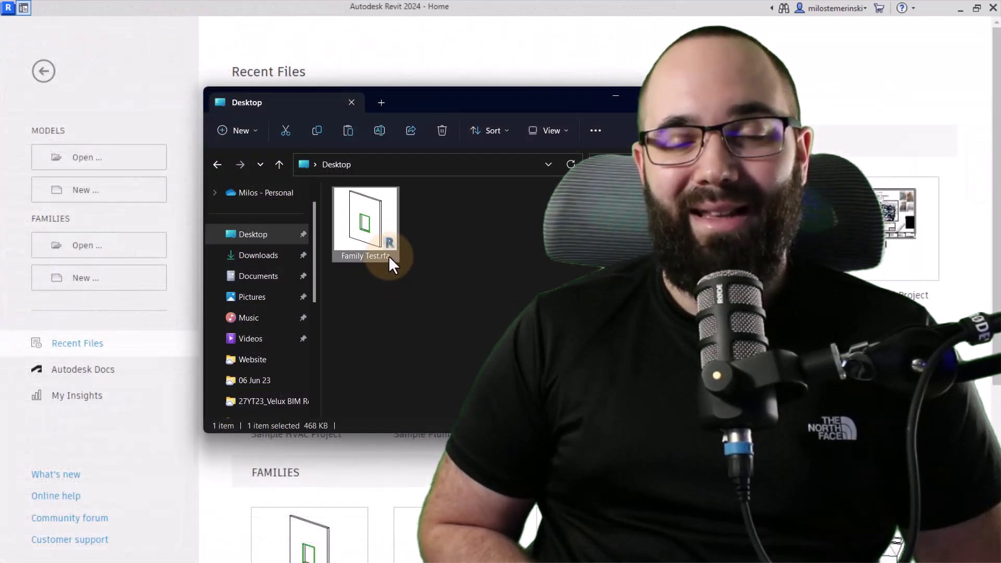
pyautogui.click(389, 255)
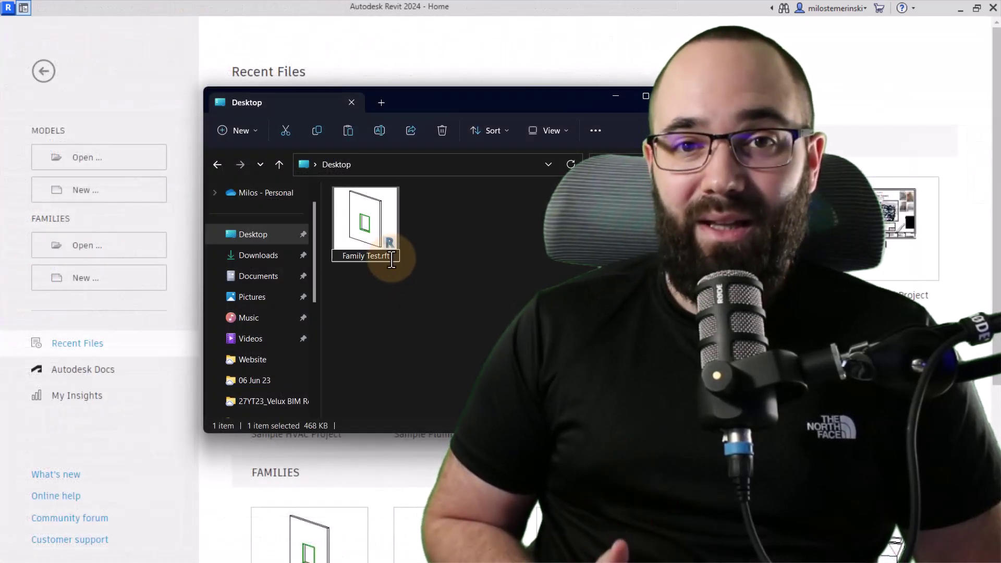
pyautogui.press('Return')
pyautogui.press('Return')
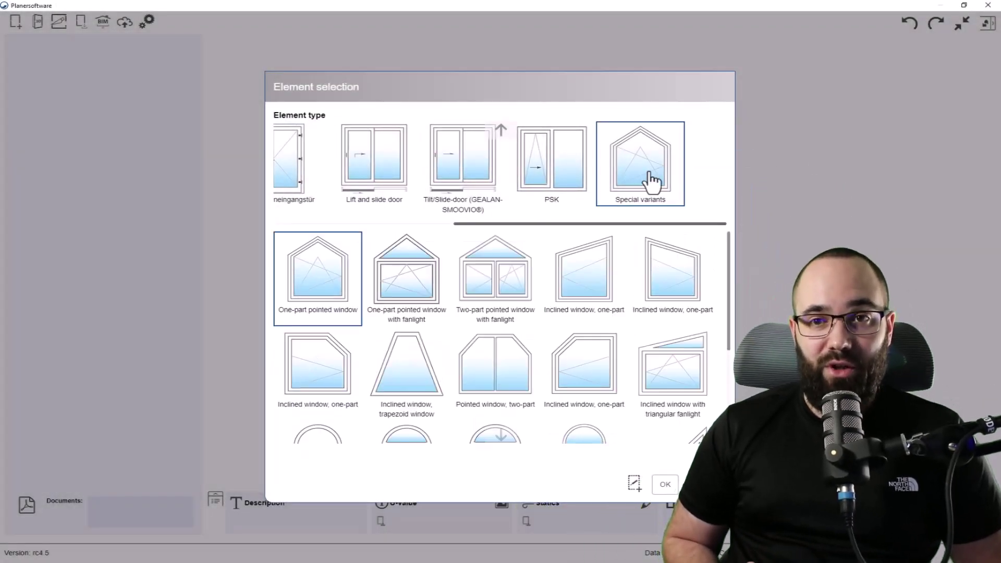
# Draw a free-structure window split by vertical mullions, with a horizontal mullion on the left.
pyautogui.click(633, 483)
pyautogui.click(908, 211)
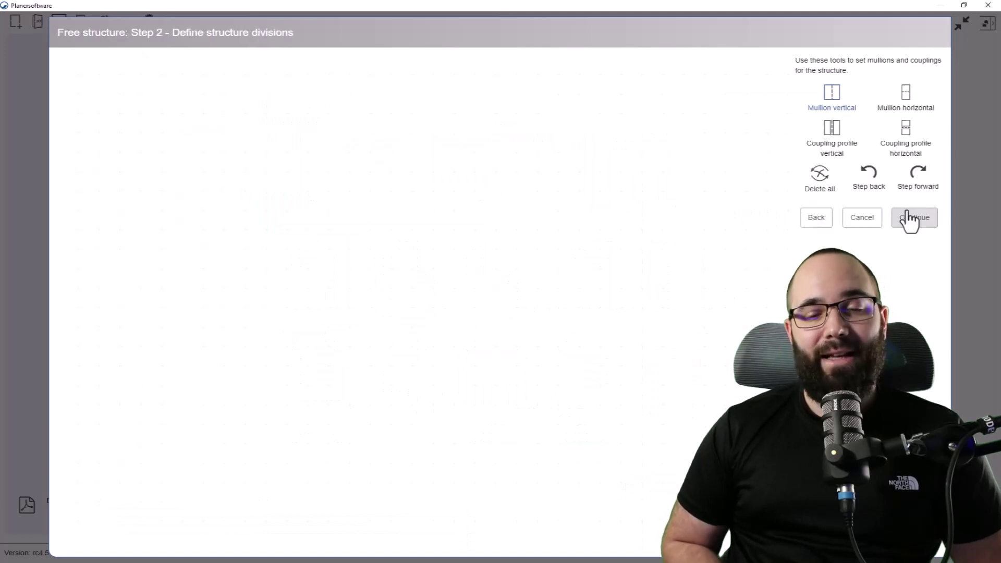
pyautogui.click(562, 281)
pyautogui.click(203, 263)
pyautogui.click(913, 217)
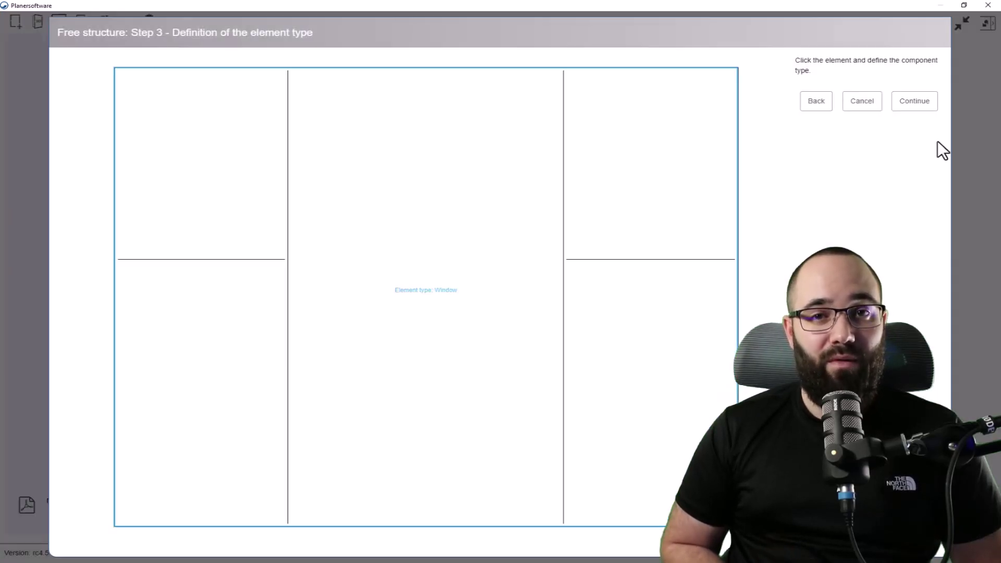
pyautogui.click(913, 98)
# Enter the window dimensions 2200 high, 800 and 1100.
pyautogui.press('Tab')
pyautogui.write('2200')
pyautogui.press('Tab')
pyautogui.write('800')
pyautogui.press('Tab')
pyautogui.write('800')
pyautogui.press('Tab')
pyautogui.write('1100')
pyautogui.click(907, 95)
# Make the two panes tilt-and-turn, one left-hinged and one right-hinged.
pyautogui.click(437, 156)
pyautogui.click(569, 185)
pyautogui.click(746, 197)
pyautogui.click(569, 185)
# Give the exterior frame a deep black finish and show the window in 3D.
pyautogui.click(574, 26)
pyautogui.click(52, 100)
pyautogui.click(447, 233)
pyautogui.click(40, 23)
# Inspect the GEALAN window model and place it into the building's wall.
pyautogui.moveTo(324, 297); pyautogui.dragTo(576, 284)
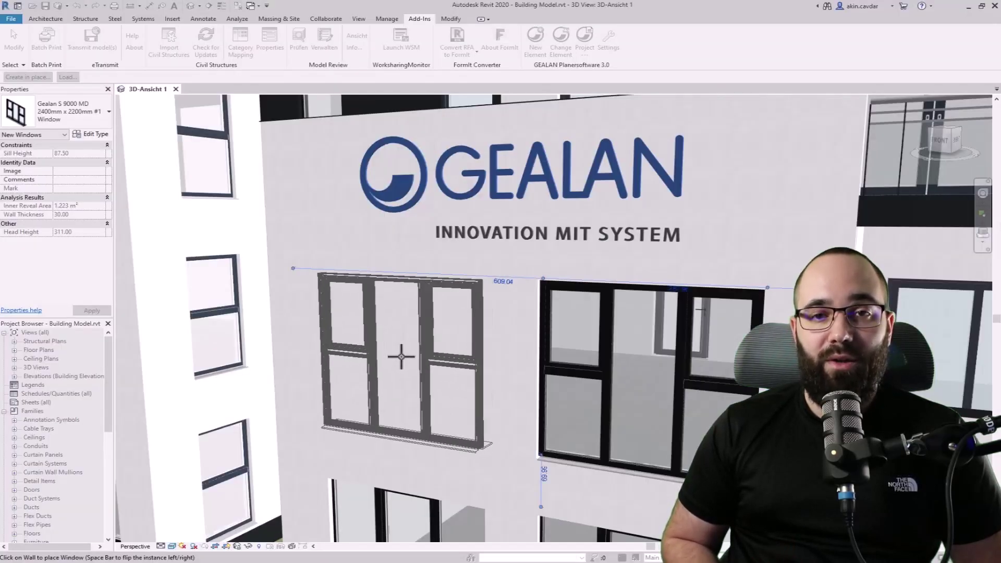
pyautogui.click(401, 357)
pyautogui.press('Escape')
pyautogui.press('Escape')
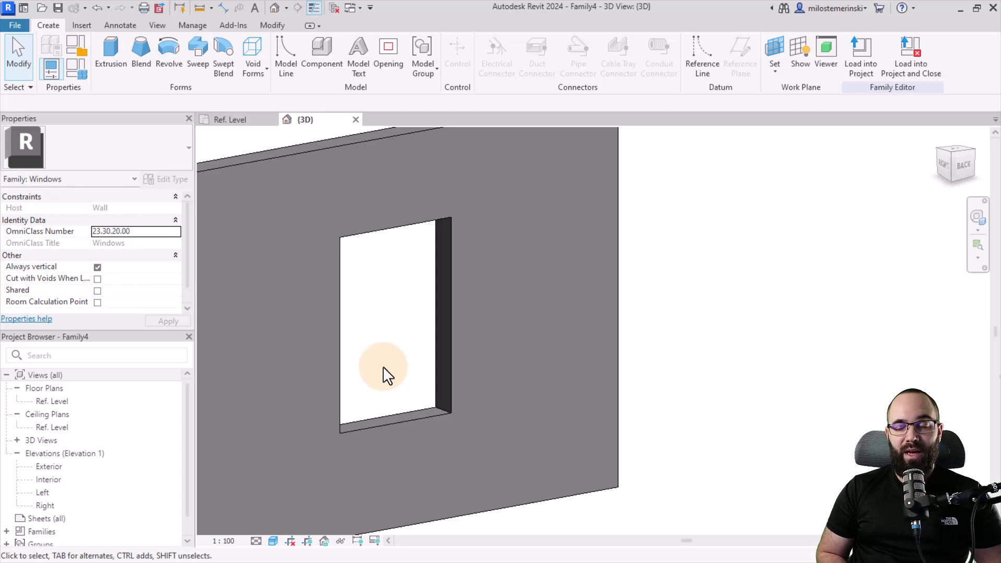
pyautogui.keyDown('shift'); pyautogui.moveTo(394, 324); pyautogui.dragTo(384, 381, button='middle'); pyautogui.keyUp('shift')
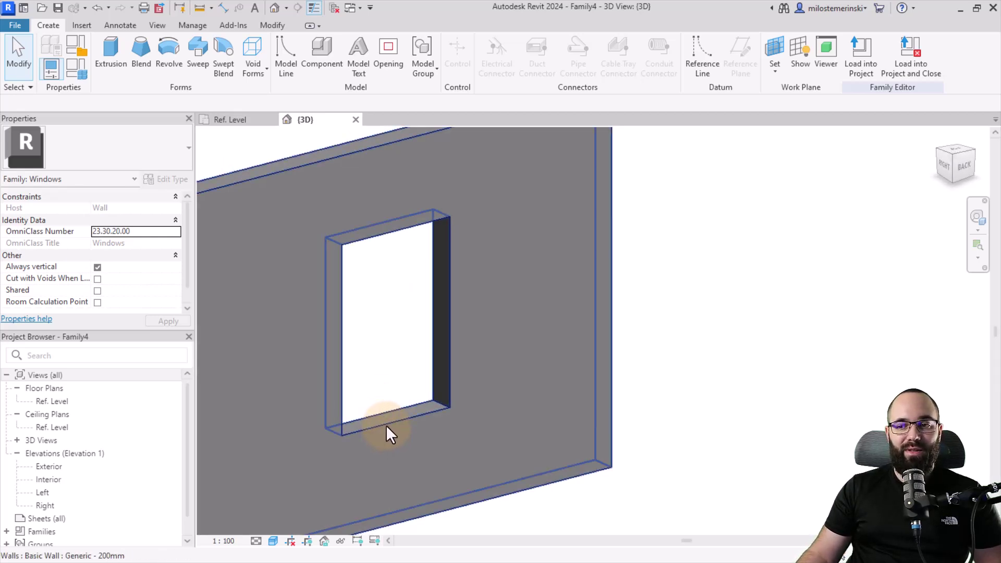
pyautogui.keyDown('shift'); pyautogui.moveTo(297, 380); pyautogui.dragTo(493, 405, button='middle'); pyautogui.keyUp('shift')
pyautogui.click(346, 414)
pyautogui.keyDown('shift'); pyautogui.moveTo(346, 415); pyautogui.dragTo(436, 442, button='middle'); pyautogui.keyUp('shift')
pyautogui.press('Escape')
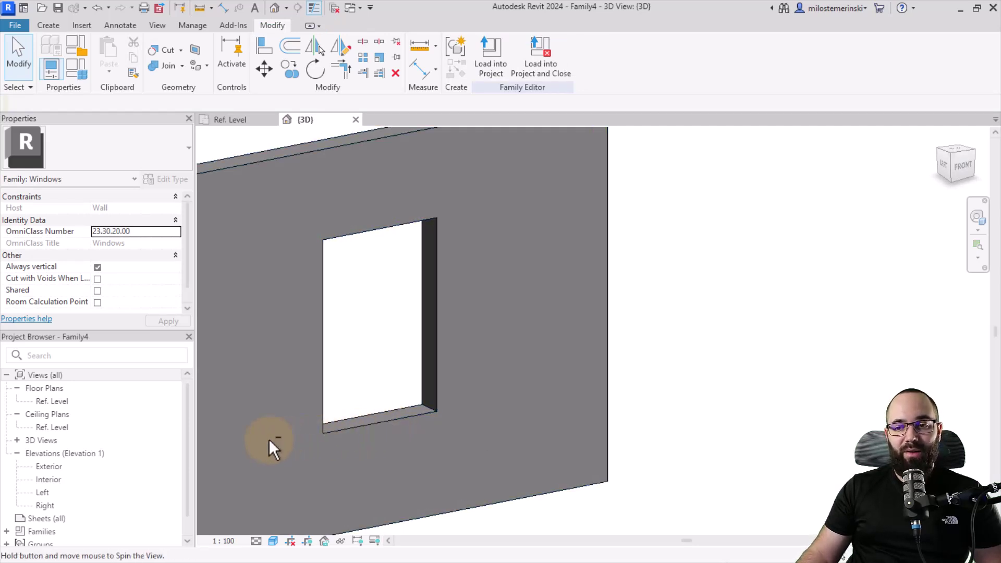
pyautogui.keyDown('shift'); pyautogui.moveTo(284, 456); pyautogui.dragTo(350, 462, button='middle'); pyautogui.keyUp('shift')
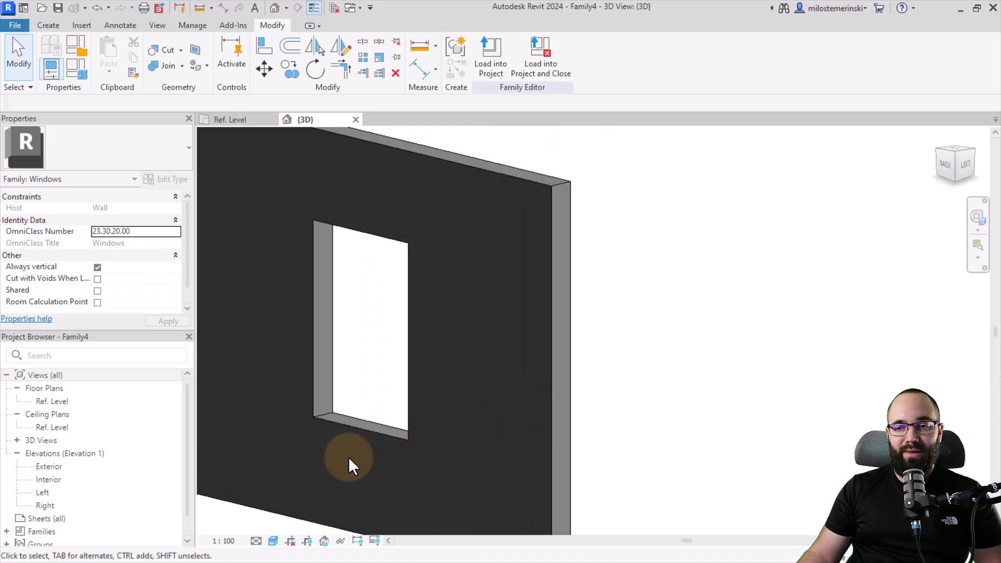
pyautogui.click(343, 426)
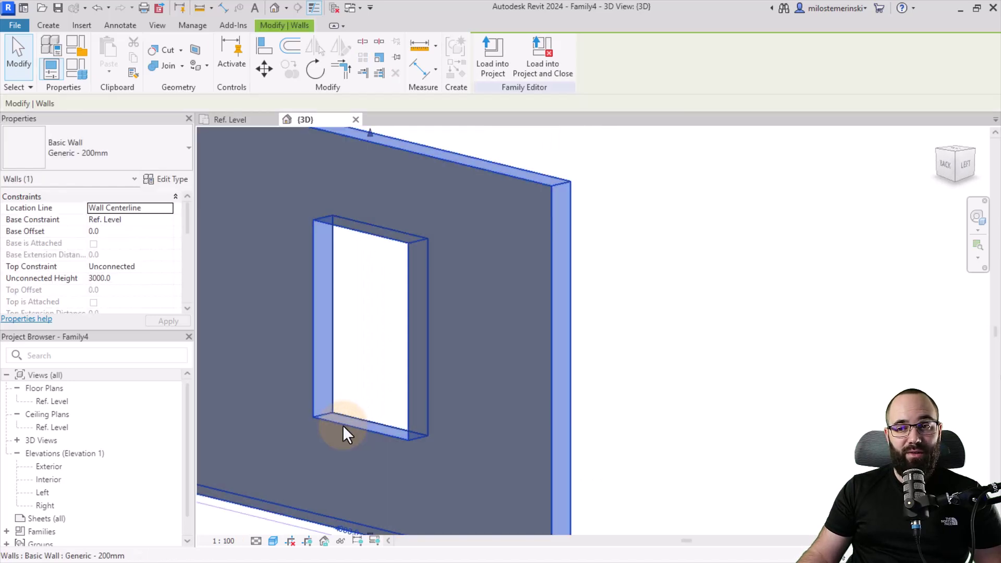
pyautogui.press('Escape')
pyautogui.keyDown('shift'); pyautogui.moveTo(471, 463); pyautogui.dragTo(277, 477, button='middle'); pyautogui.keyUp('shift')
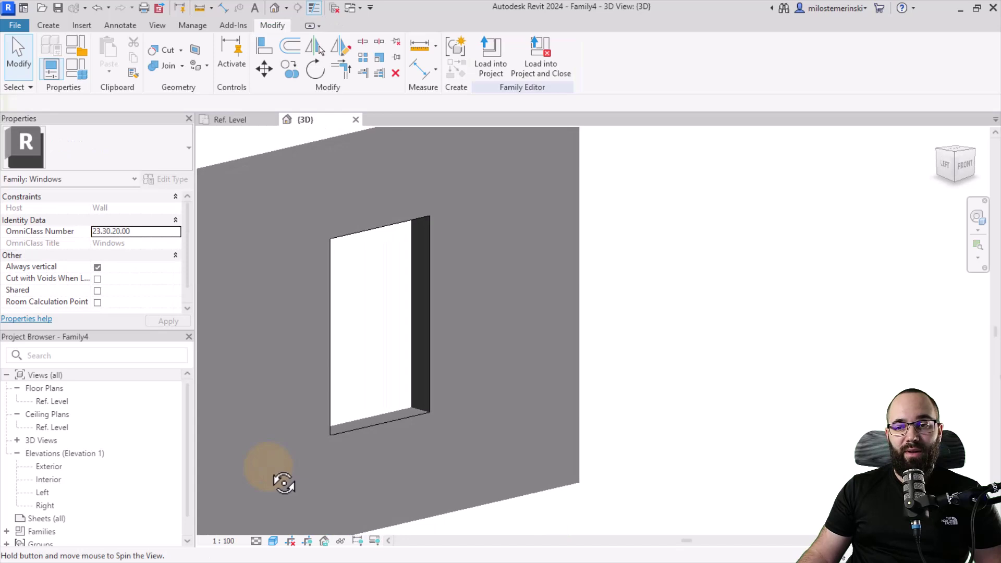
pyautogui.click(377, 423)
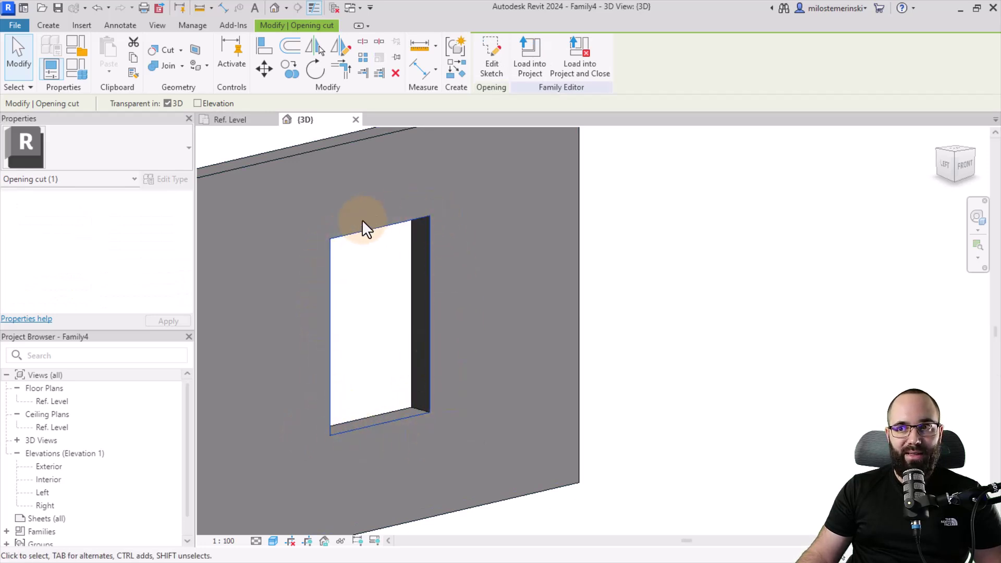
pyautogui.press('Escape')
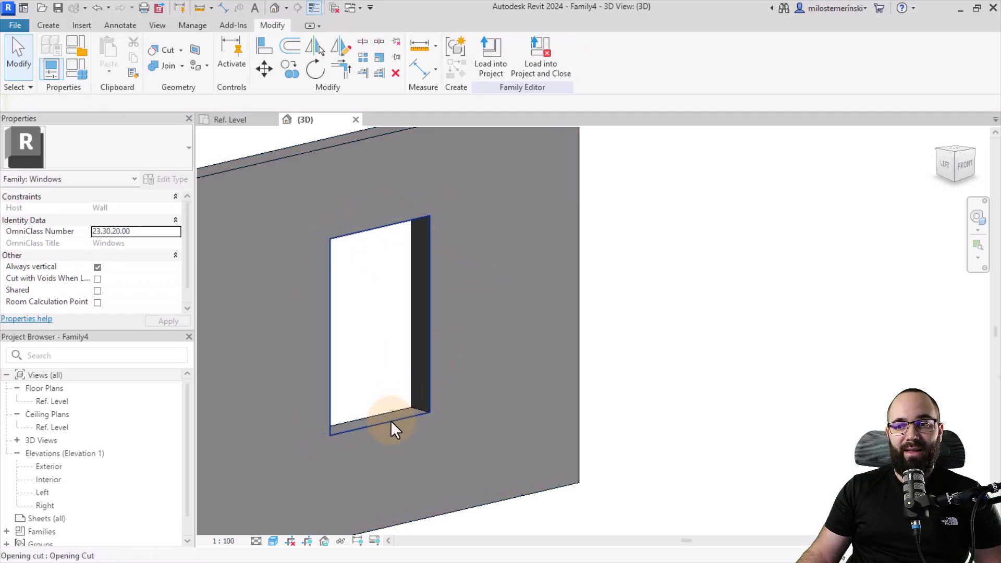
pyautogui.click(390, 420)
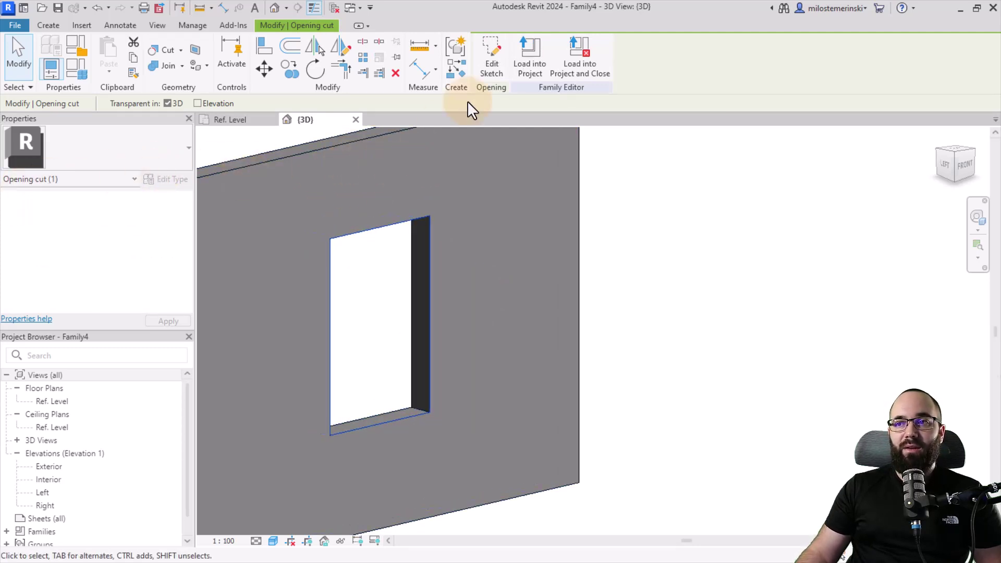
pyautogui.click(488, 70)
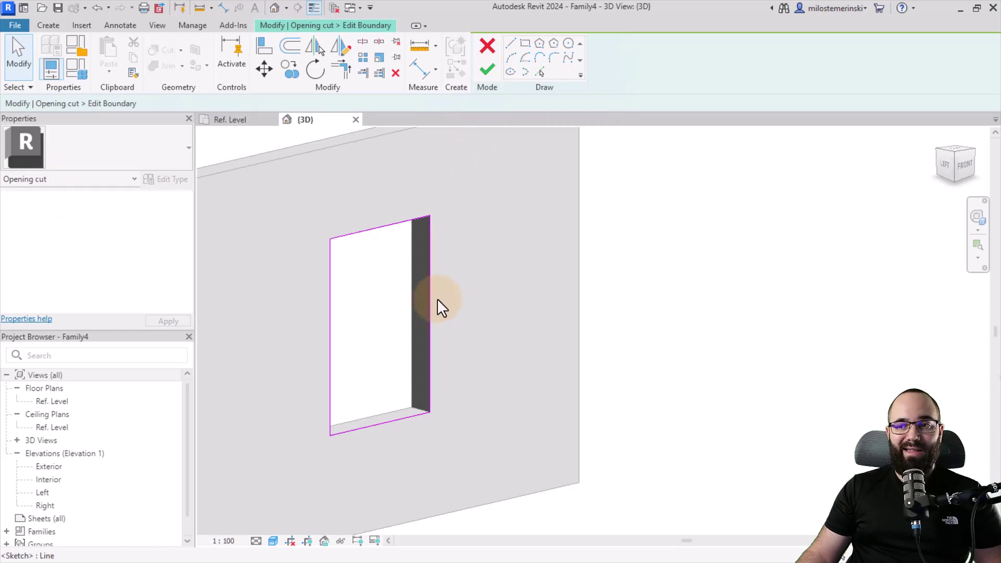
pyautogui.click(487, 48)
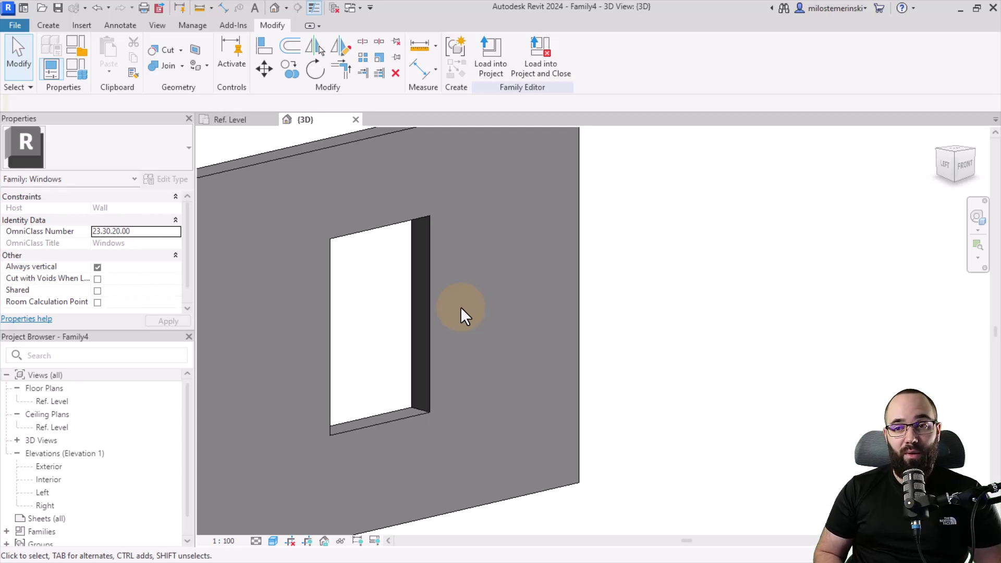
pyautogui.keyDown('shift'); pyautogui.moveTo(416, 429); pyautogui.dragTo(412, 467, button='middle'); pyautogui.keyUp('shift')
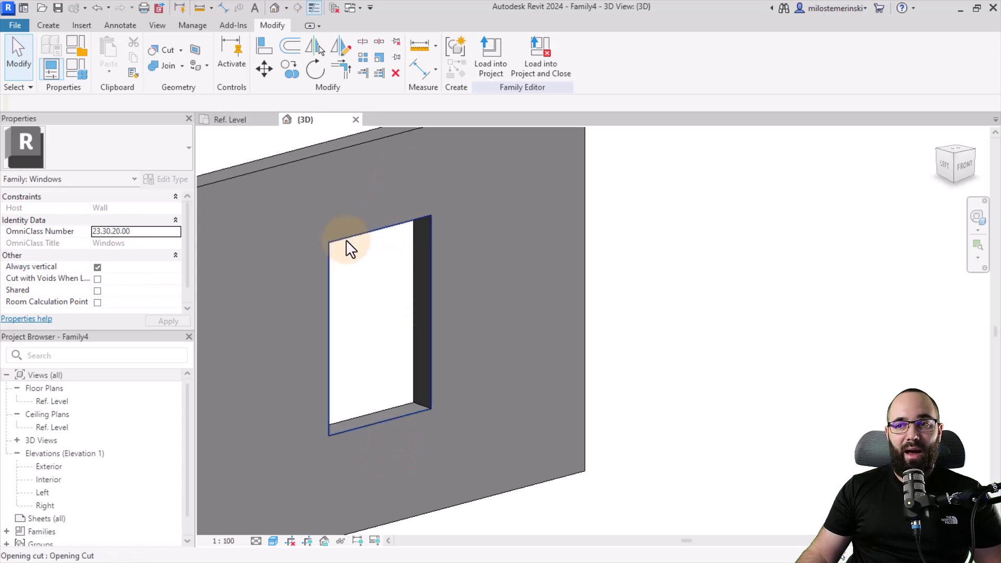
# Delete the existing opening cut and open the Left elevation view.
pyautogui.click(399, 416)
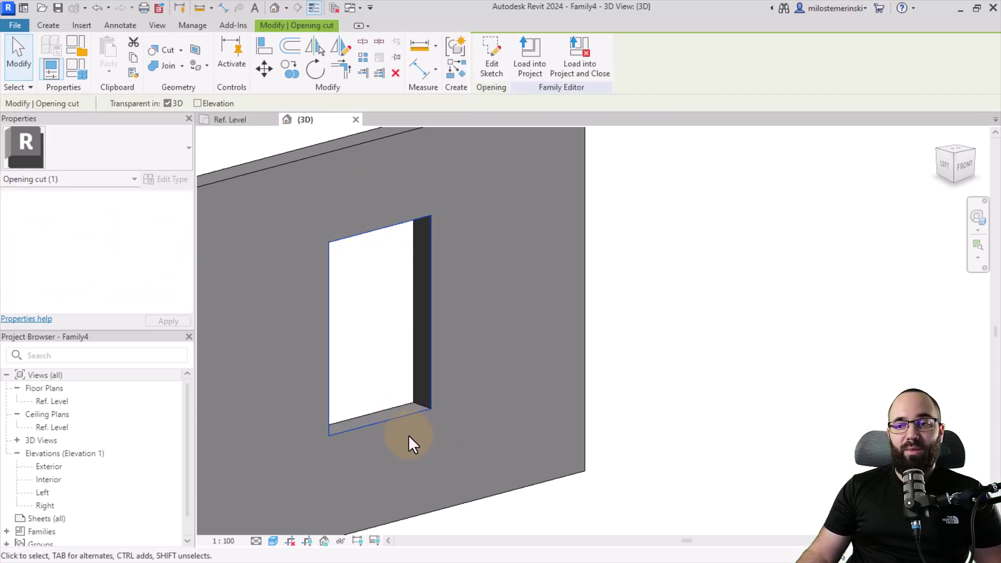
pyautogui.press('Delete')
pyautogui.moveTo(408, 427); pyautogui.dragTo(392, 399, button='middle')
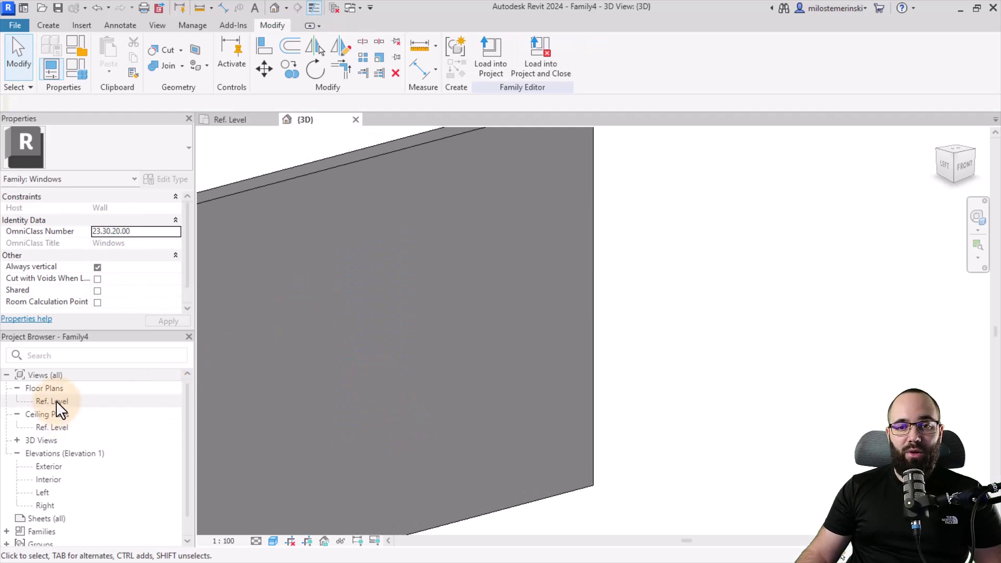
pyautogui.click(44, 491)
pyautogui.doubleClick(43, 492)
pyautogui.moveTo(486, 424); pyautogui.dragTo(396, 428, button='middle')
pyautogui.scroll(3, 420, 339)
pyautogui.moveTo(420, 340); pyautogui.dragTo(406, 341, button='middle')
pyautogui.scroll(-1, 406, 340)
# Start a void extrusion on the Left reference plane as work plane.
pyautogui.click(44, 28)
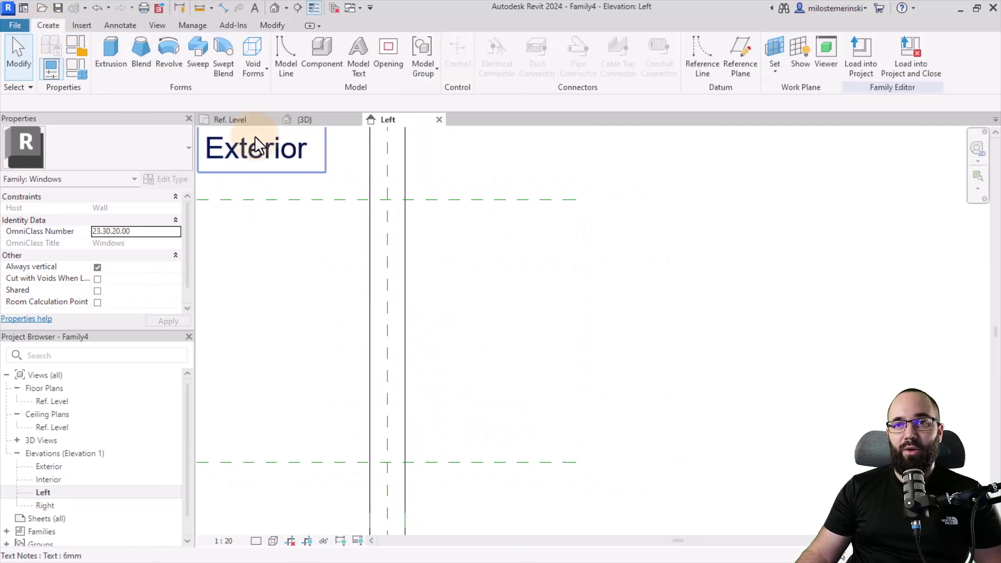
pyautogui.click(258, 71)
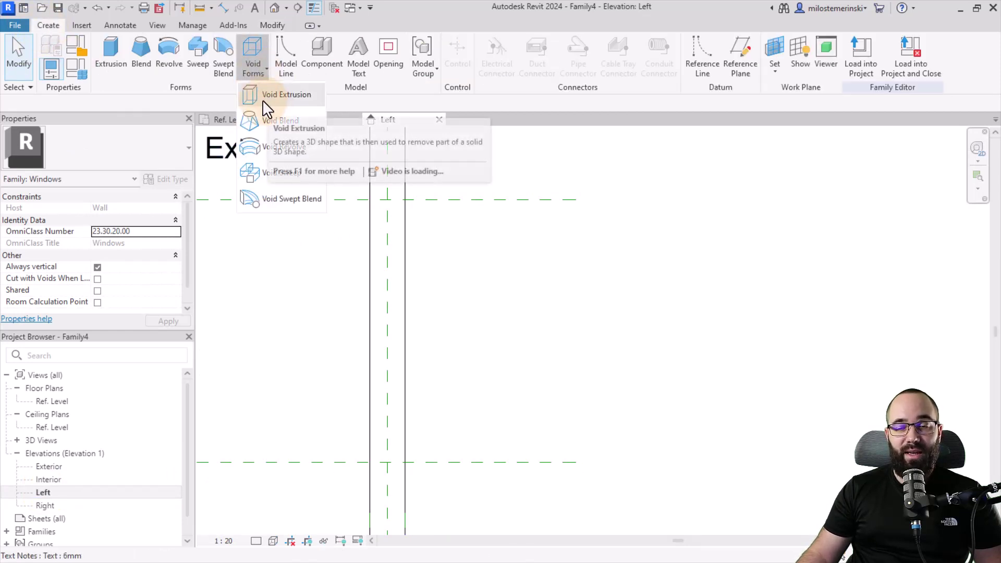
pyautogui.click(262, 98)
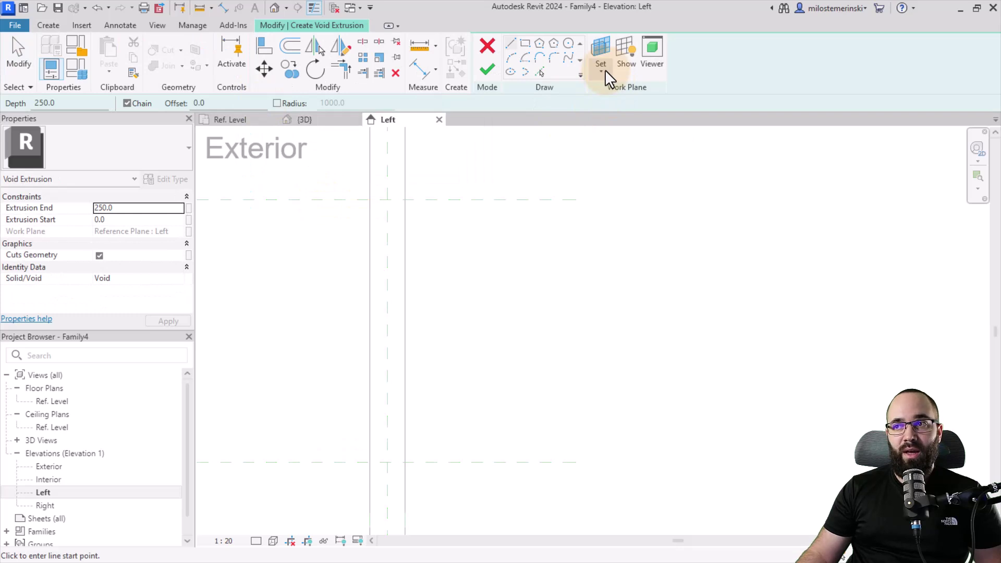
pyautogui.click(599, 51)
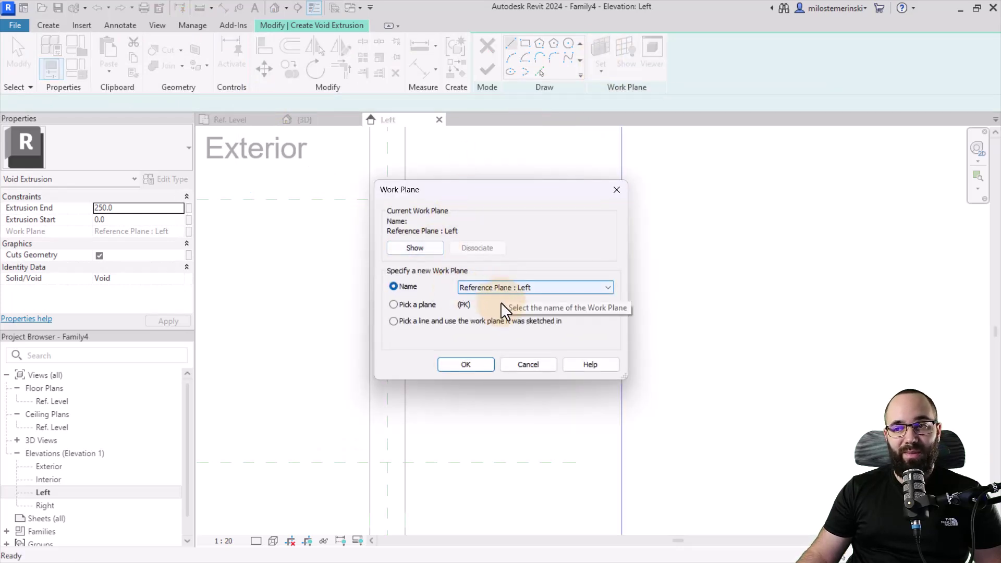
pyautogui.click(457, 364)
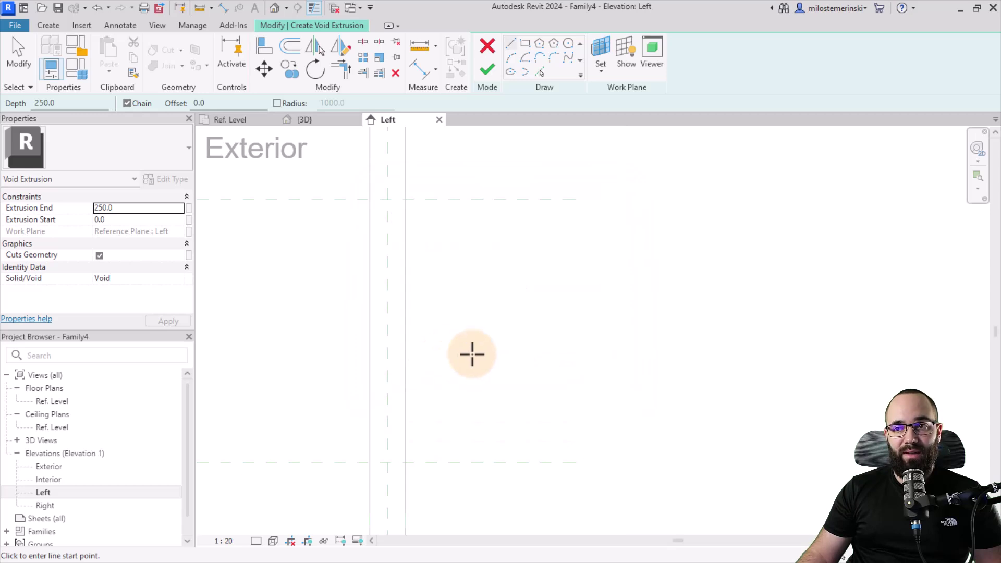
# Sketch a rectangle between the reference planes and lock all four edges.
pyautogui.click(525, 43)
pyautogui.click(344, 187)
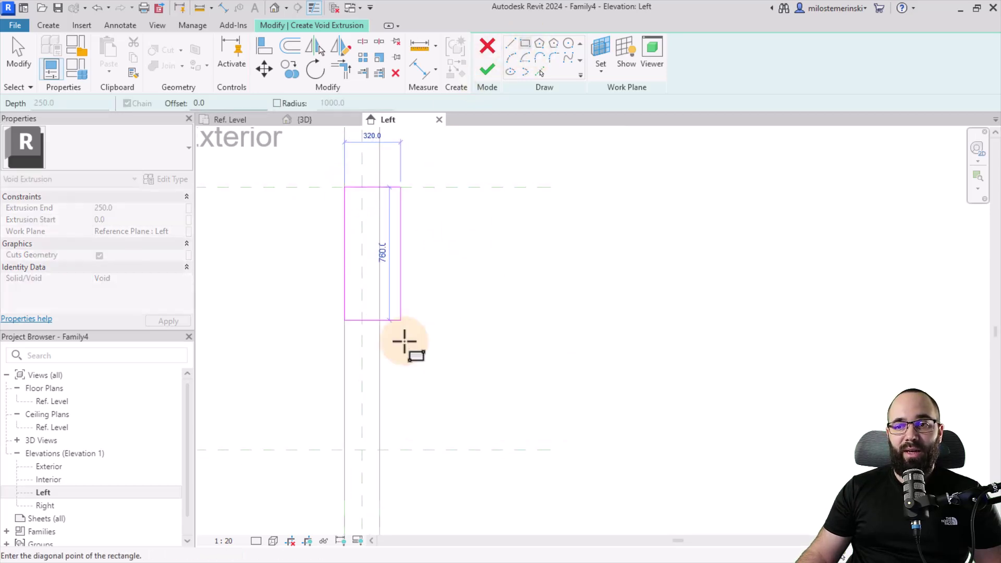
pyautogui.click(379, 449)
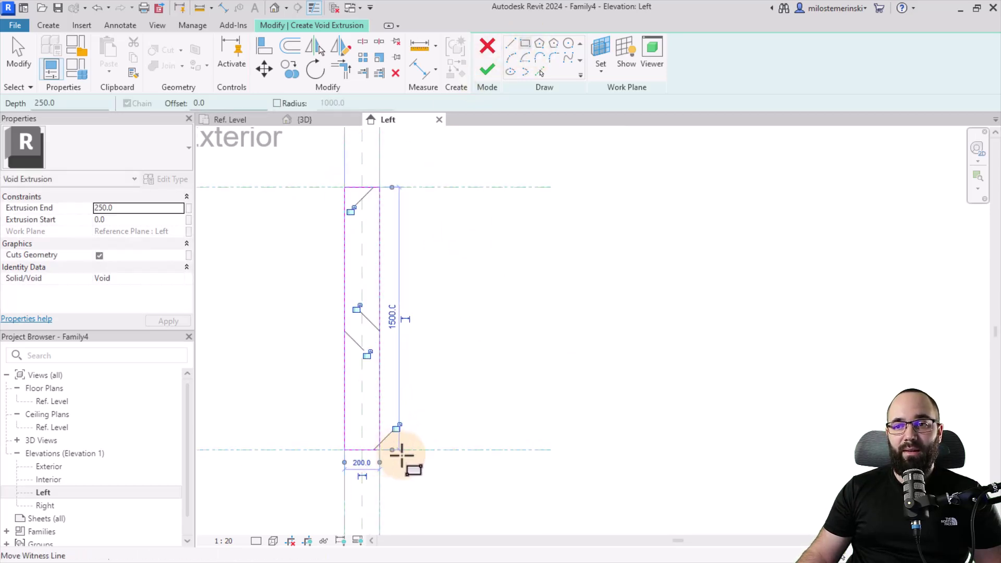
pyautogui.click(396, 427)
pyautogui.click(367, 354)
pyautogui.click(357, 308)
pyautogui.click(351, 210)
# Add the rebate step line up to the top reference plane.
pyautogui.click(510, 43)
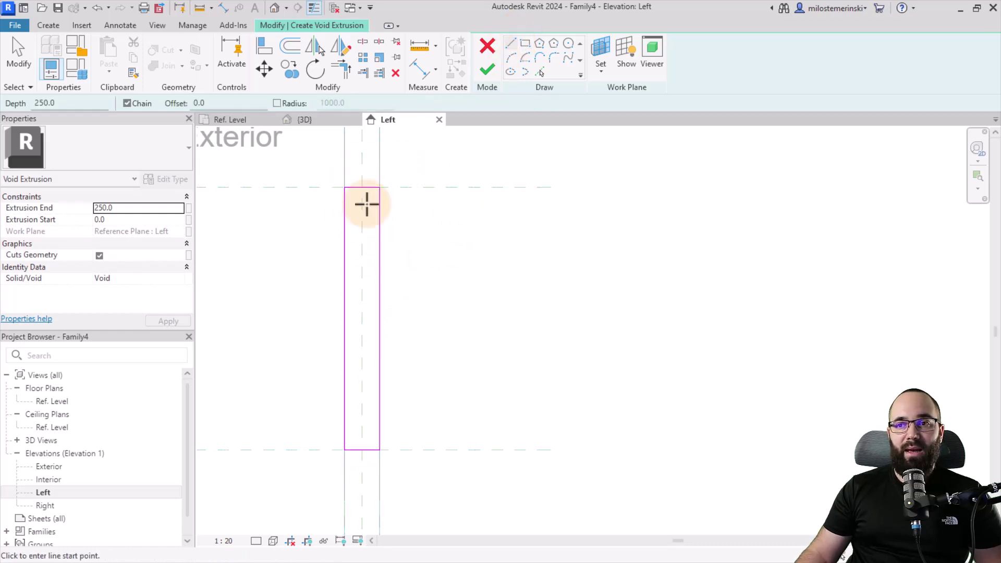
pyautogui.scroll(2, 364, 203)
pyautogui.moveTo(368, 220)
pyautogui.mouseDown(button='middle')
pyautogui.moveTo(236, 239)
pyautogui.moveTo(423, 252)
pyautogui.moveTo(455, 344)
pyautogui.mouseUp(button='middle')
pyautogui.click(421, 357)
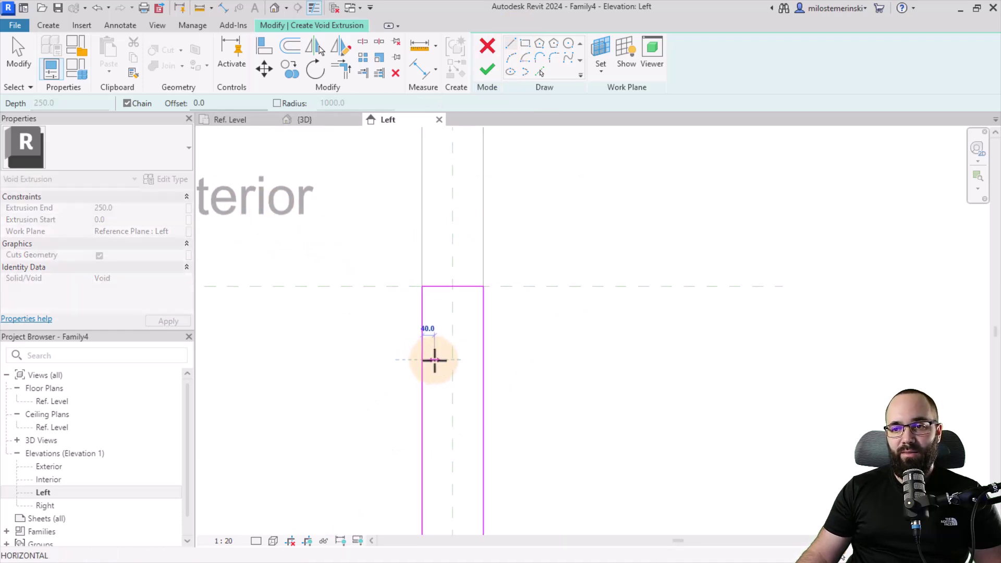
pyautogui.click(440, 359)
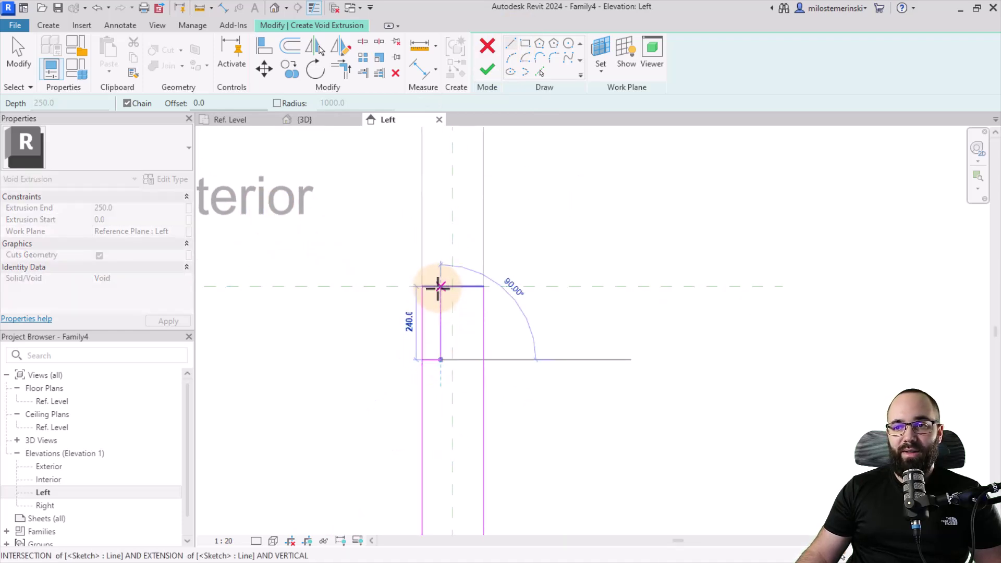
pyautogui.click(440, 286)
pyautogui.press('Escape')
pyautogui.press('Escape')
pyautogui.moveTo(457, 329); pyautogui.dragTo(373, 261, button='middle')
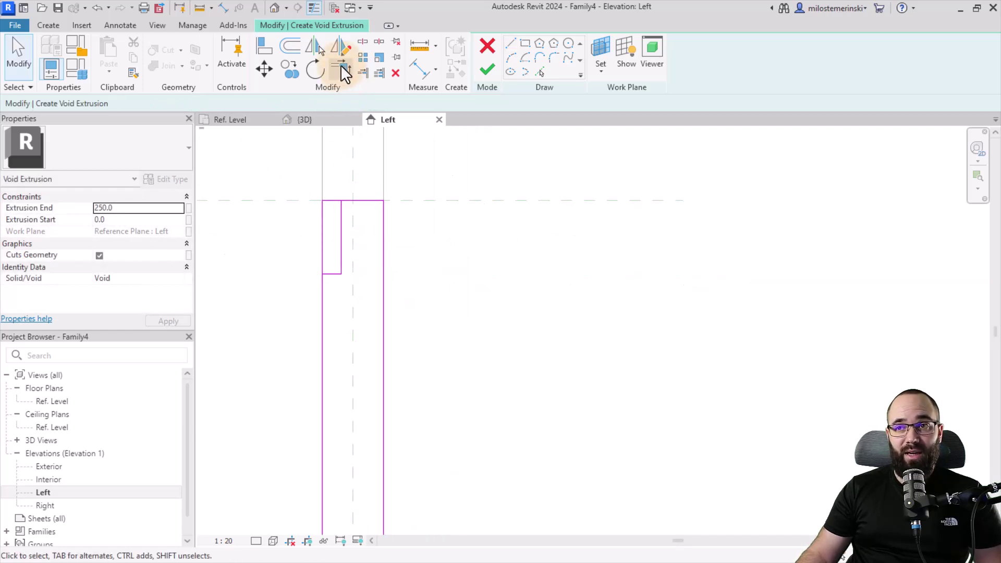
# Trim the sketch lines into a clean stepped corner.
pyautogui.click(341, 70)
pyautogui.click(343, 208)
pyautogui.click(348, 201)
pyautogui.click(334, 274)
pyautogui.click(323, 295)
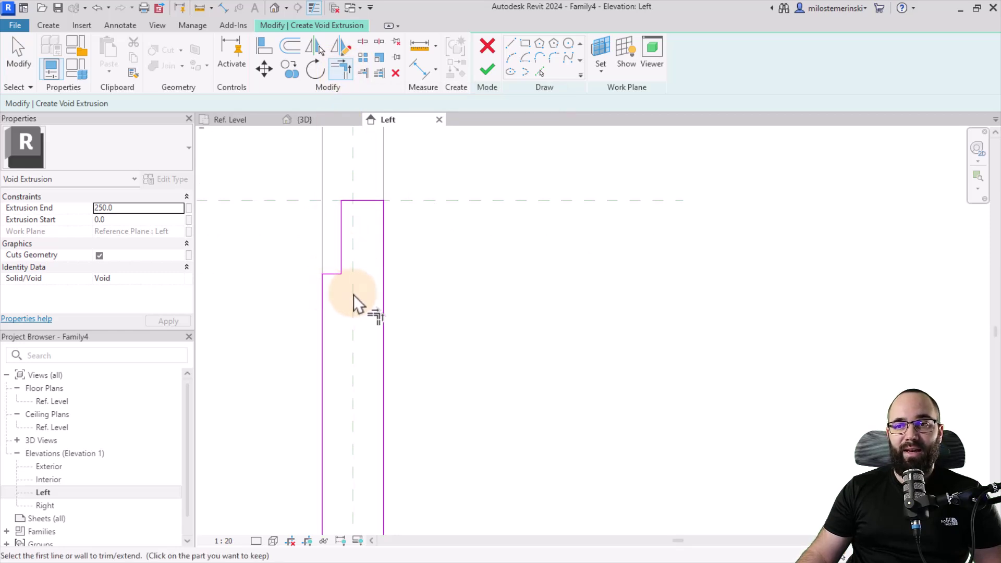
pyautogui.press('Escape')
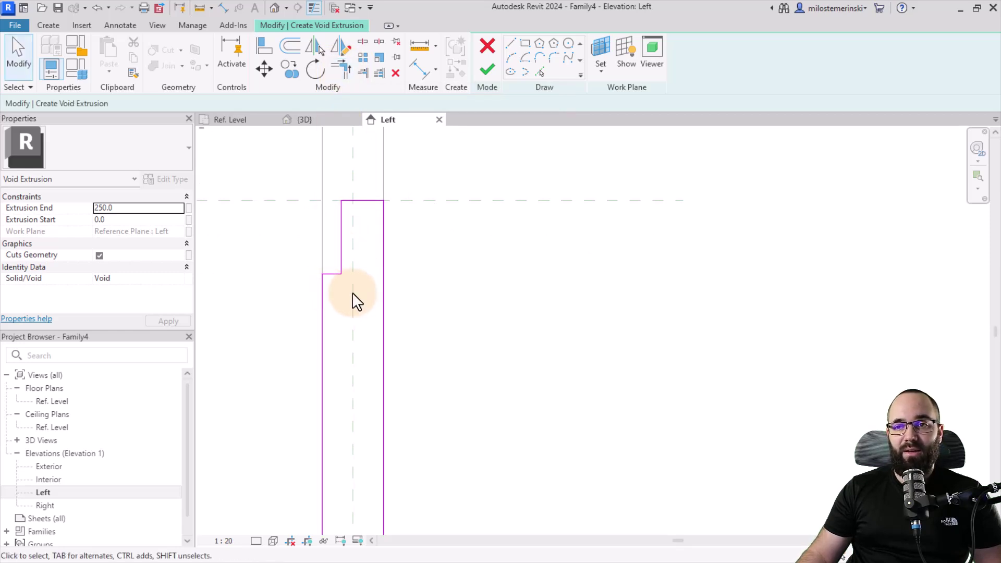
# Place aligned dimensions of 60 for rebate width and 240 for depth.
pyautogui.click(418, 67)
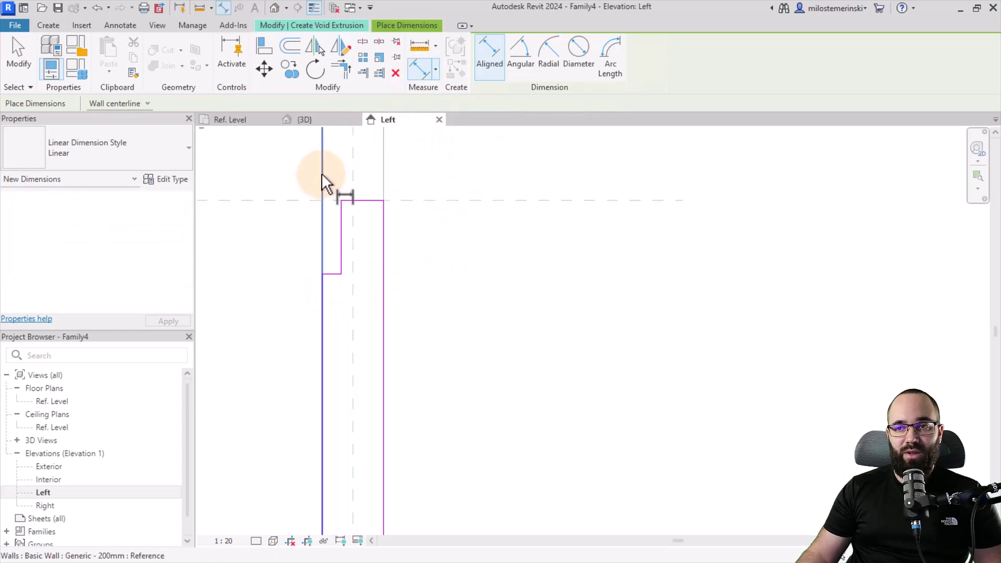
pyautogui.click(321, 177)
pyautogui.click(342, 230)
pyautogui.click(352, 229)
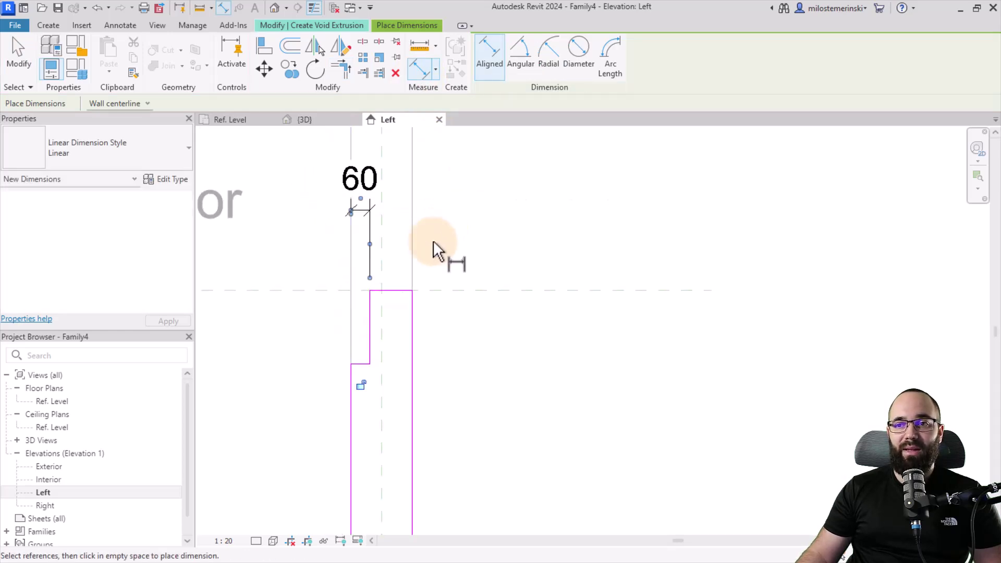
pyautogui.click(460, 290)
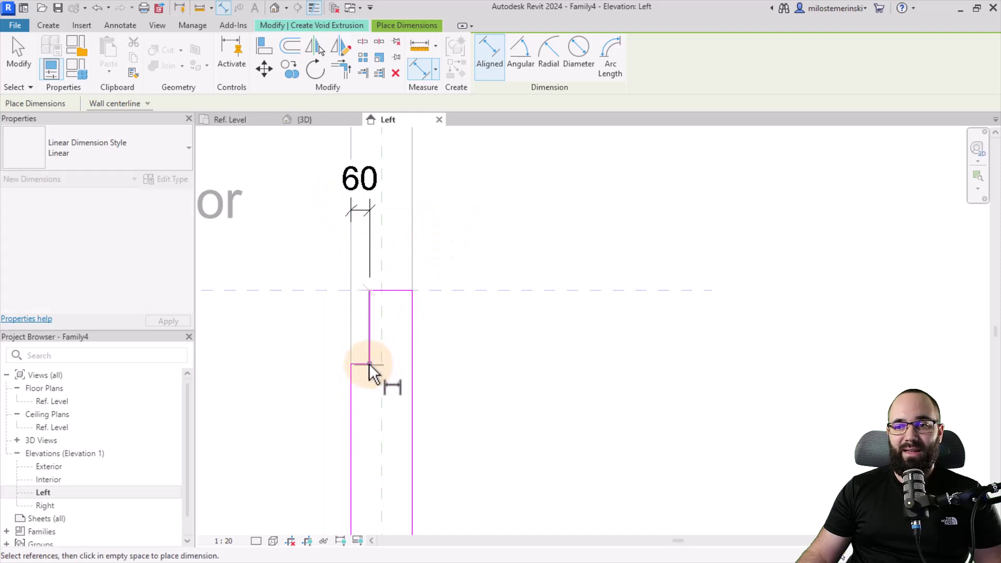
pyautogui.click(366, 364)
pyautogui.click(252, 370)
pyautogui.scroll(-3, 430, 230)
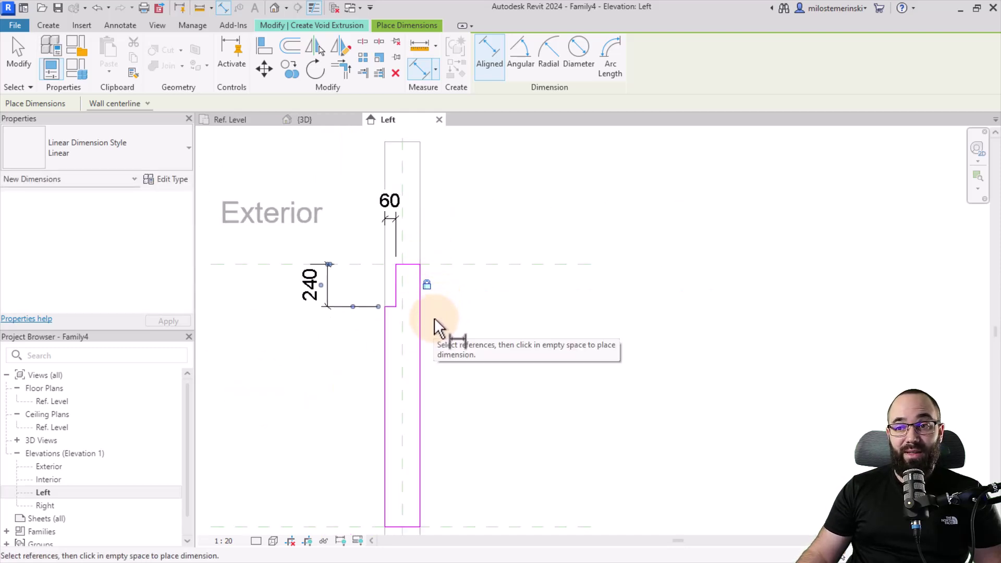
pyautogui.press('Escape')
pyautogui.press('Escape')
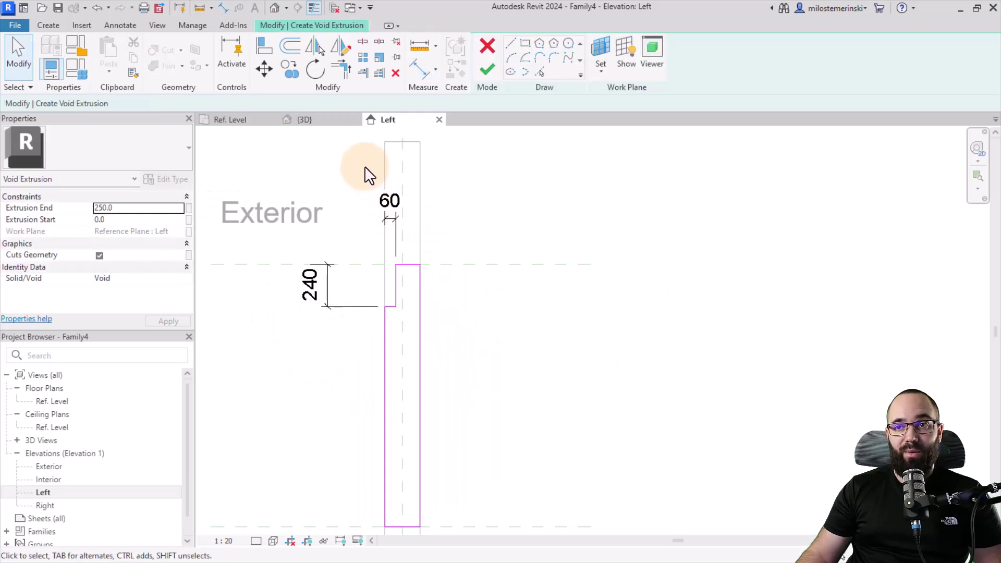
# Finish the void extrusion sketch and open the Ref. Level floor plan.
pyautogui.click(333, 121)
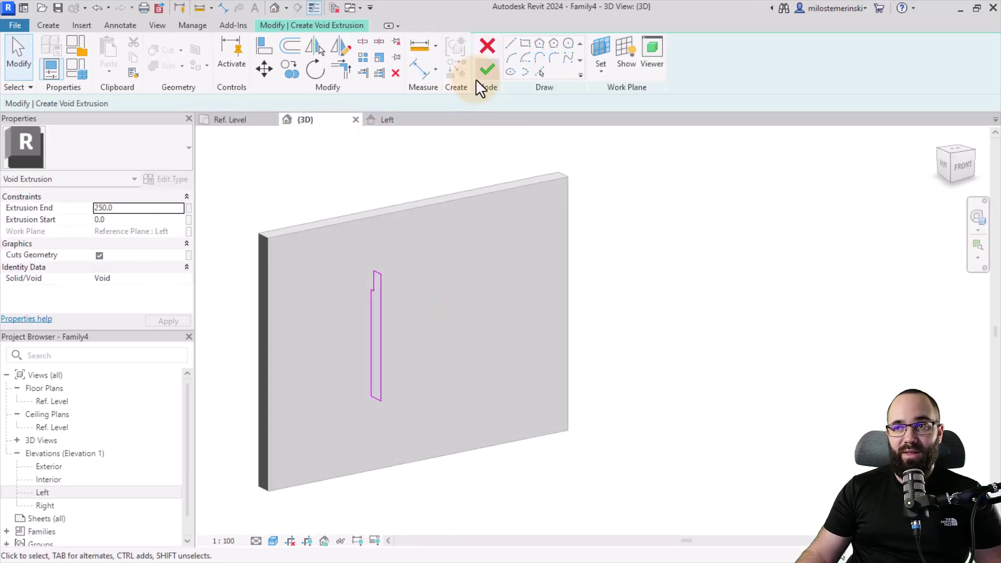
pyautogui.click(486, 69)
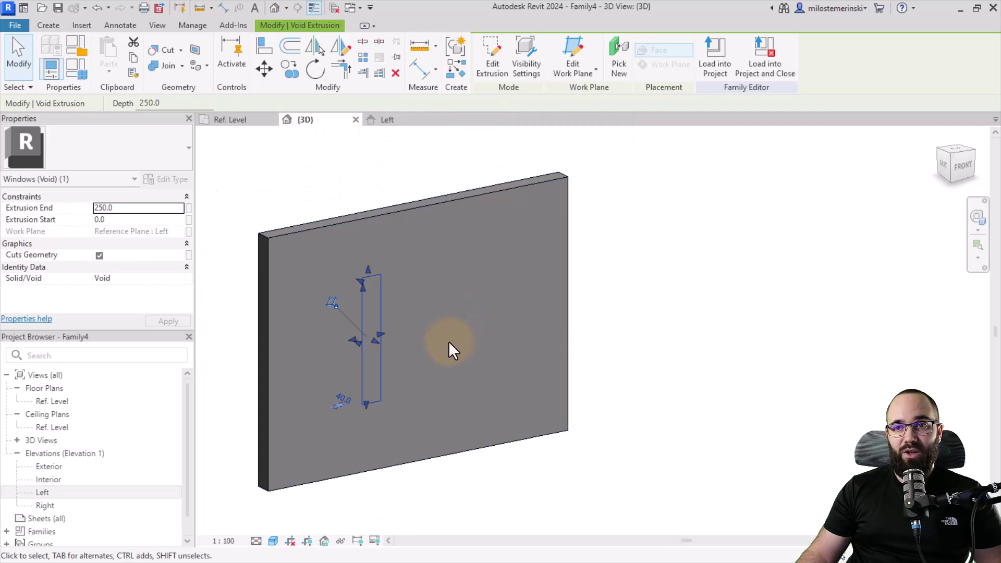
pyautogui.doubleClick(52, 401)
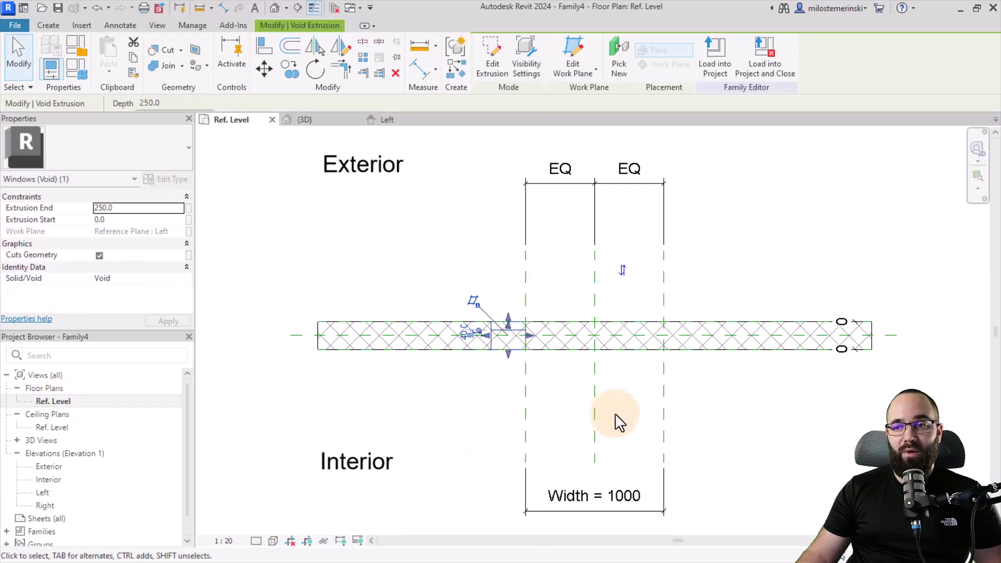
# Stretch the void onto the right and left reference planes, then deselect it.
pyautogui.scroll(2, 617, 421)
pyautogui.moveTo(313, 318); pyautogui.dragTo(519, 326)
pyautogui.scroll(-1, 469, 443)
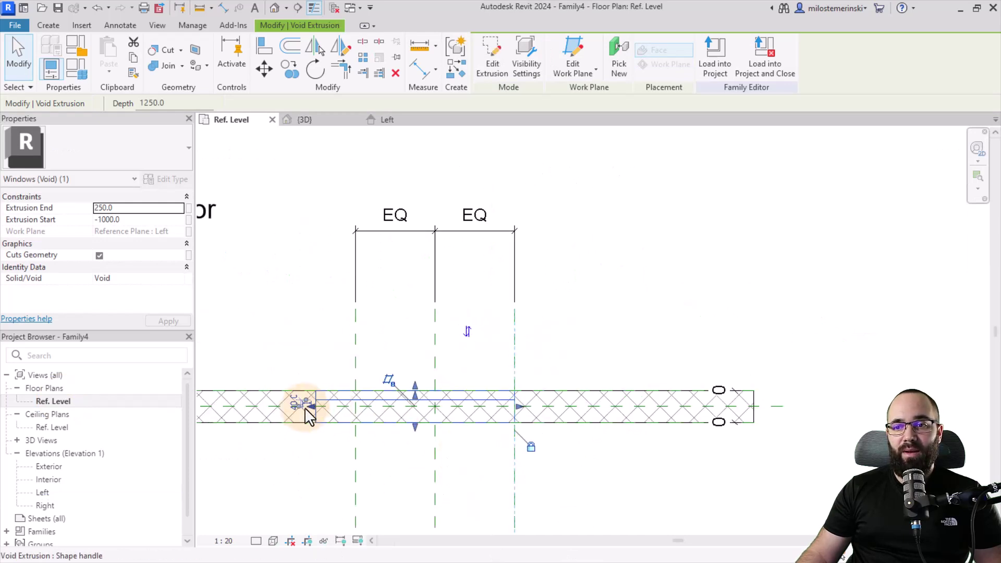
pyautogui.moveTo(307, 415); pyautogui.dragTo(349, 414)
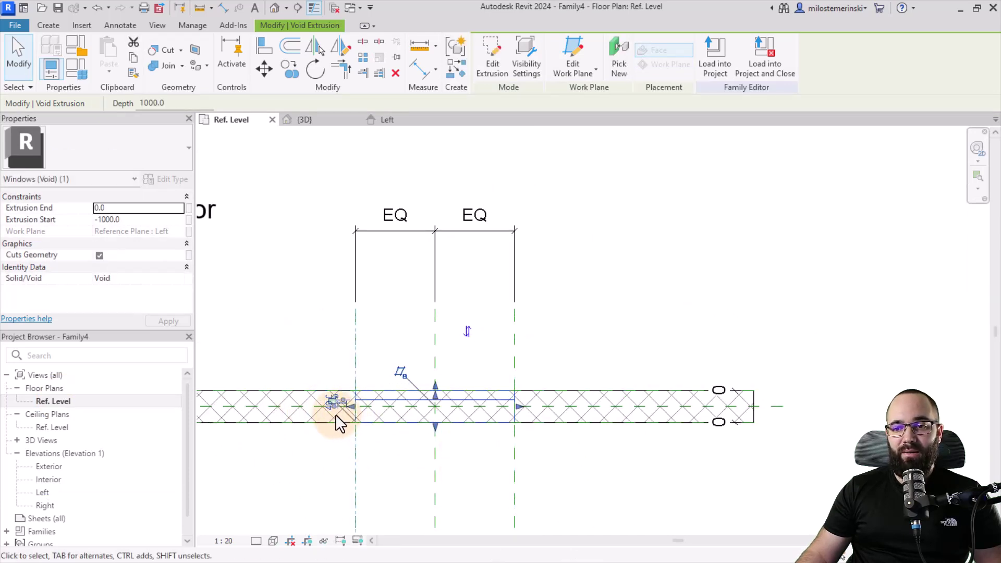
pyautogui.click(386, 461)
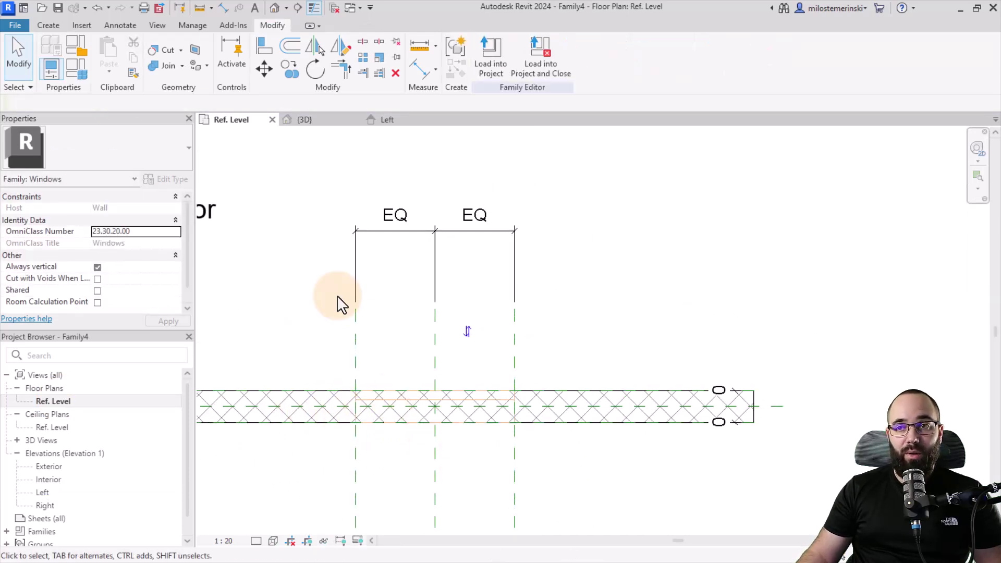
pyautogui.click(327, 119)
# Cut the void from the wall and orbit to inspect the rebated opening.
pyautogui.moveTo(541, 408)
pyautogui.keyDown('shift'); pyautogui.mouseDown(button='middle')
pyautogui.moveTo(730, 405)
pyautogui.moveTo(809, 390)
pyautogui.moveTo(545, 391)
pyautogui.mouseUp(button='middle'); pyautogui.keyUp('shift')
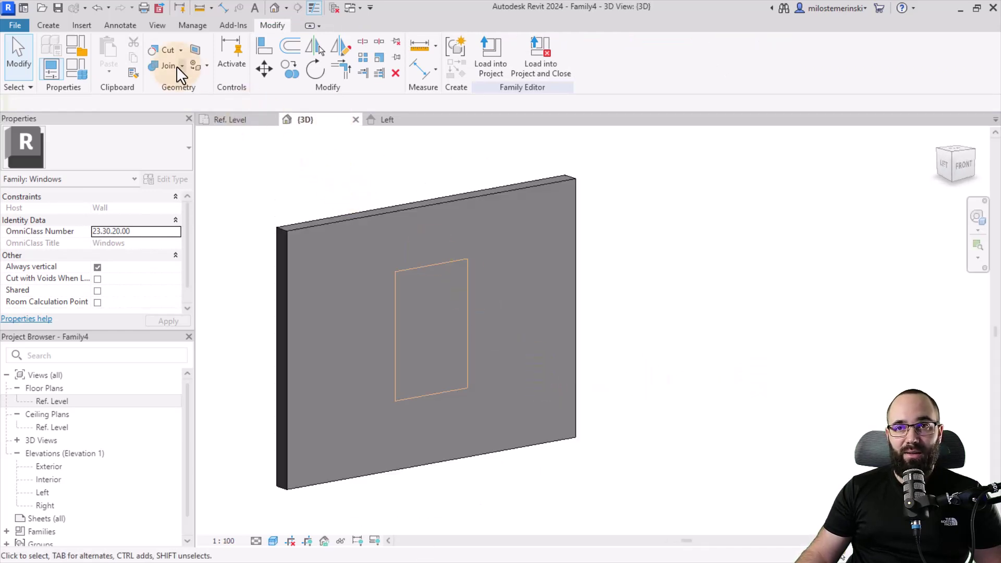
pyautogui.click(162, 51)
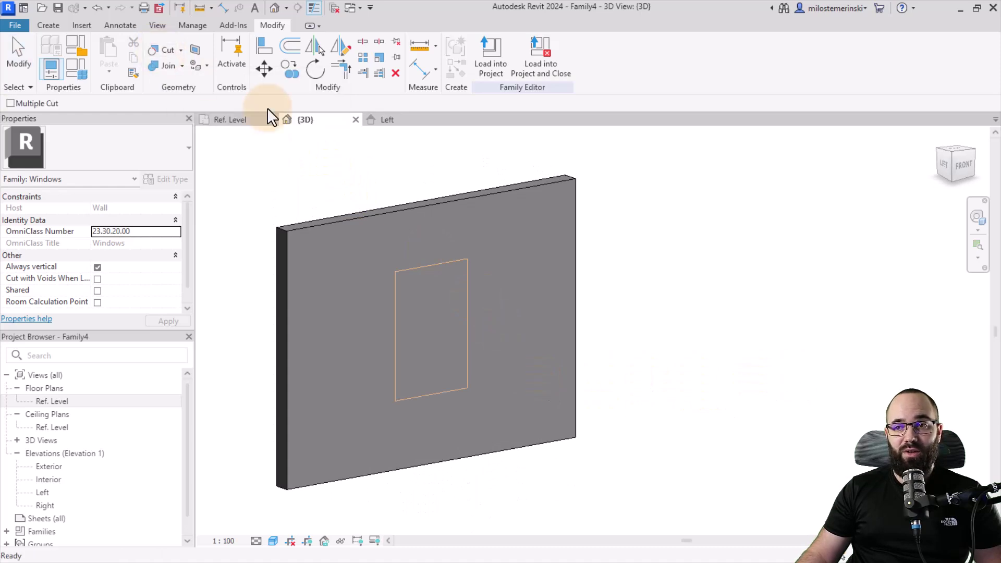
pyautogui.click(331, 218)
pyautogui.click(397, 265)
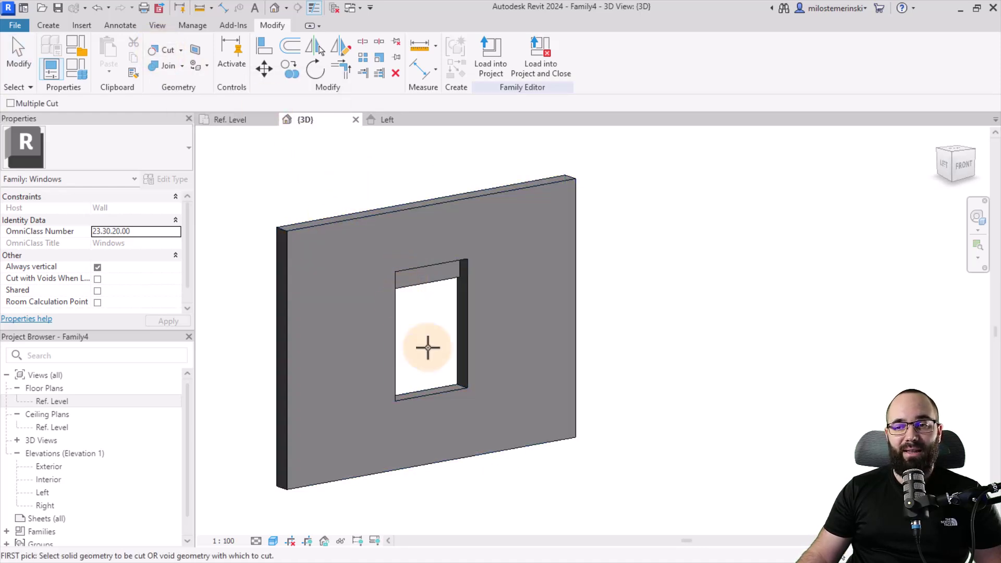
pyautogui.keyDown('shift'); pyautogui.moveTo(424, 346); pyautogui.dragTo(502, 286, button='middle'); pyautogui.keyUp('shift')
pyautogui.press('Escape')
pyautogui.keyDown('shift'); pyautogui.moveTo(440, 306); pyautogui.dragTo(458, 266, button='middle'); pyautogui.keyUp('shift')
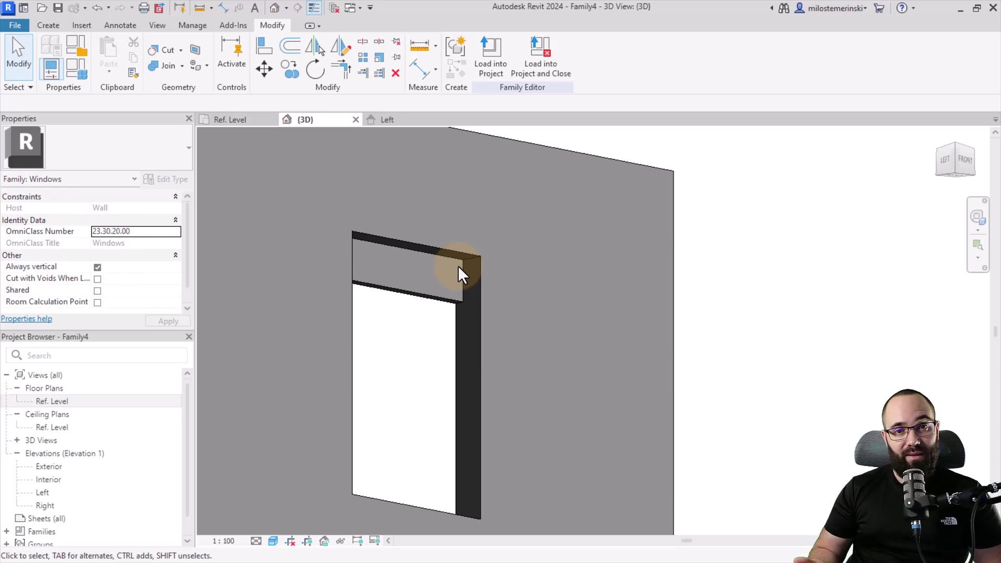
pyautogui.moveTo(431, 366)
pyautogui.keyDown('shift'); pyautogui.mouseDown(button='middle')
pyautogui.moveTo(448, 404)
pyautogui.moveTo(434, 384)
pyautogui.mouseUp(button='middle'); pyautogui.keyUp('shift')
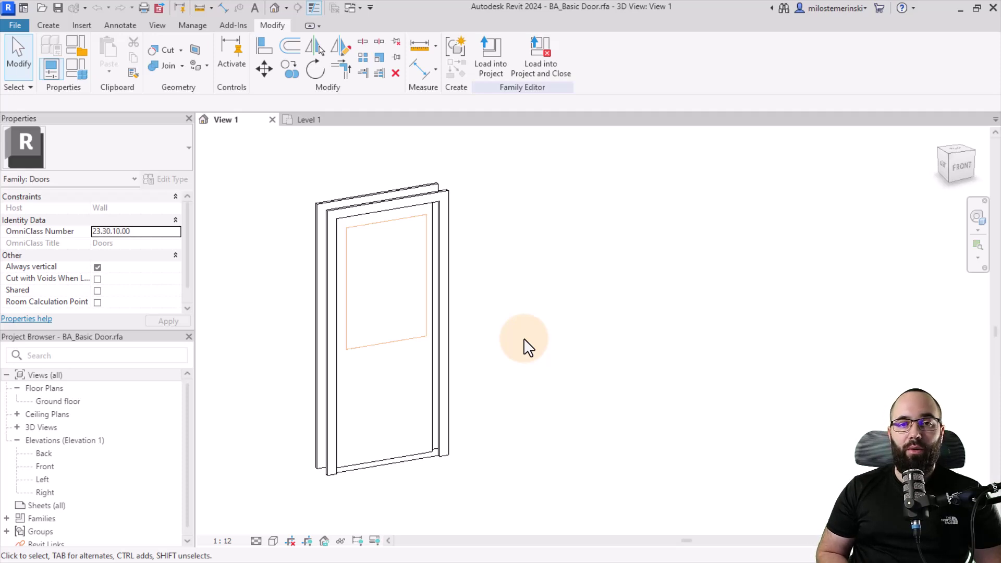
# Select the door panel and keep its Subcategory set to Panel.
pyautogui.keyDown('shift'); pyautogui.moveTo(509, 339); pyautogui.dragTo(346, 474, button='middle'); pyautogui.keyUp('shift')
pyautogui.click(347, 459)
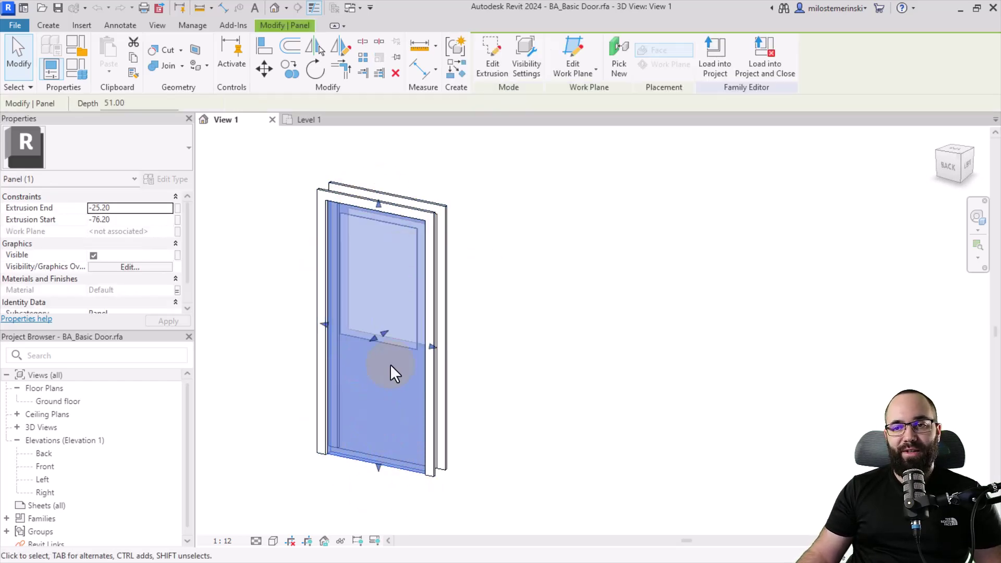
pyautogui.click(137, 266)
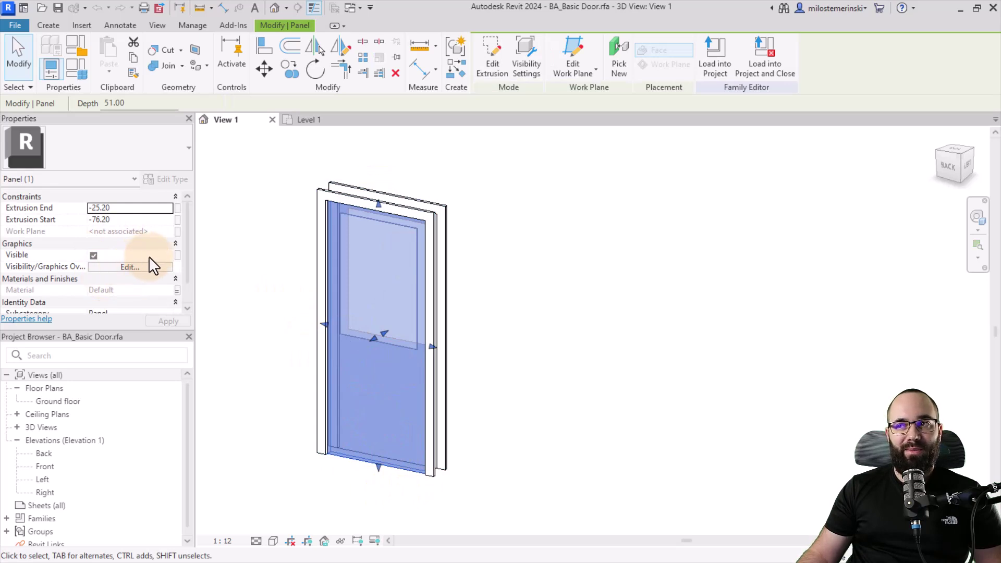
pyautogui.scroll(-1, 159, 232)
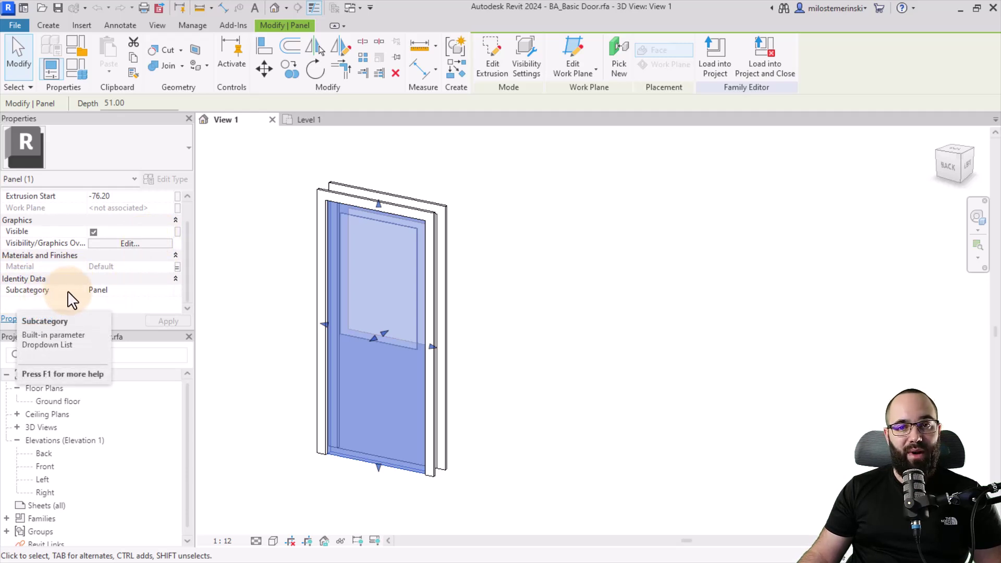
pyautogui.click(125, 292)
pyautogui.click(166, 291)
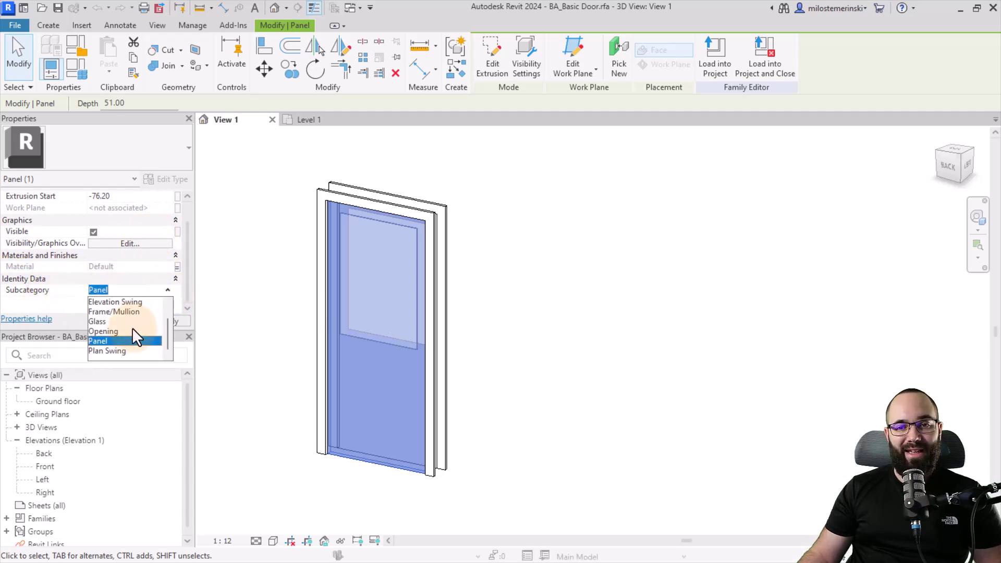
pyautogui.scroll(1, 135, 338)
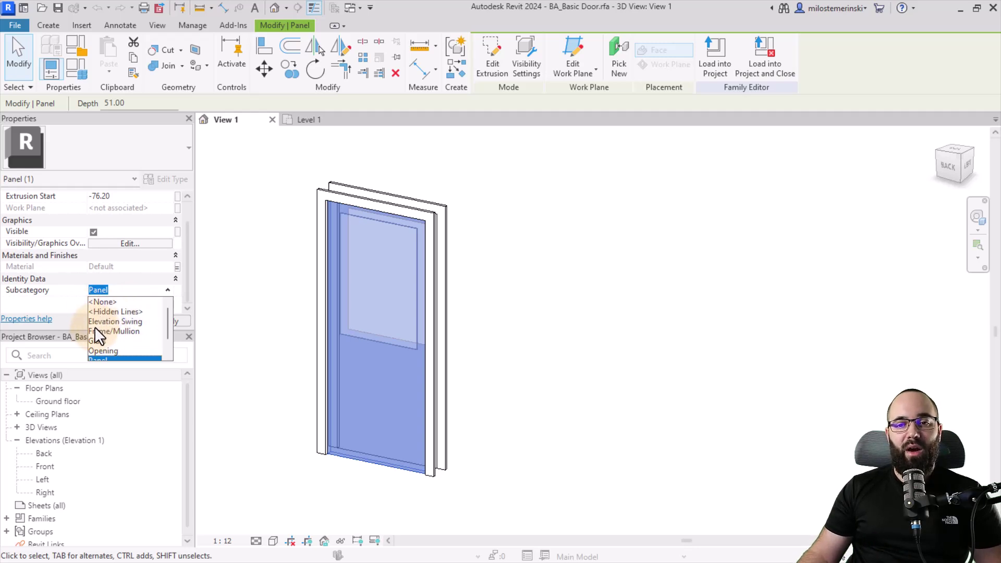
pyautogui.scroll(-1, 137, 332)
pyautogui.scroll(-1, 138, 332)
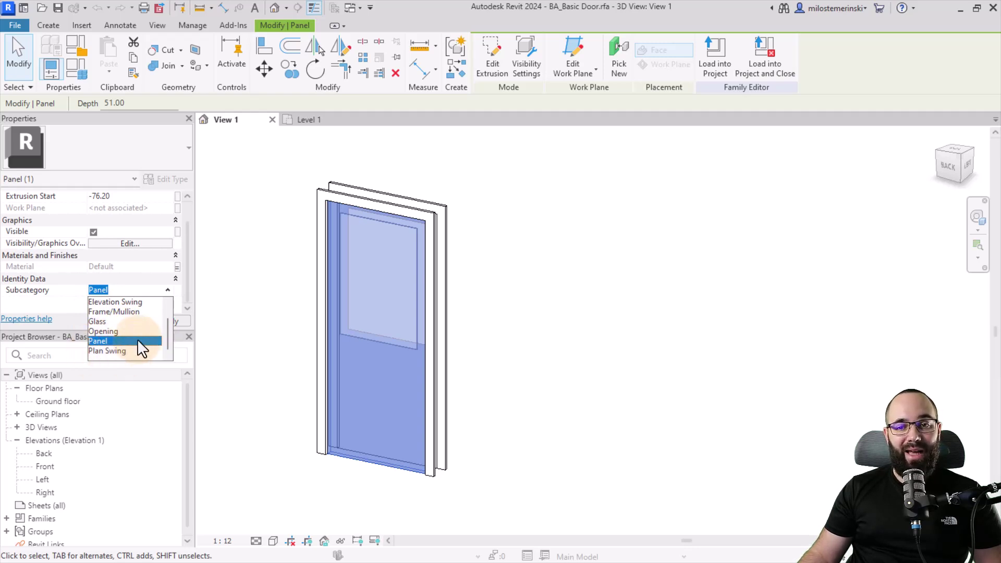
pyautogui.scroll(2, 138, 338)
pyautogui.scroll(-2, 108, 321)
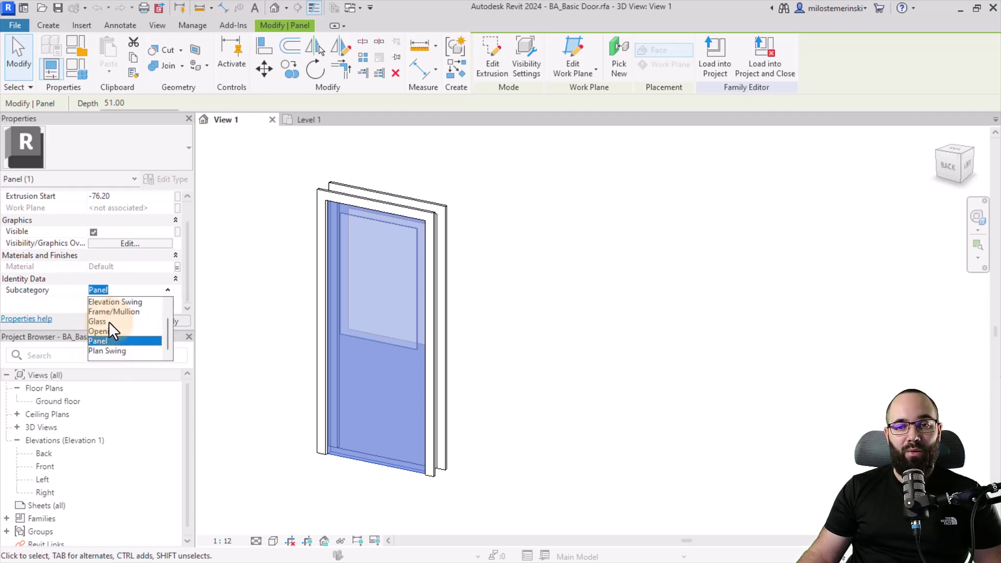
pyautogui.click(61, 304)
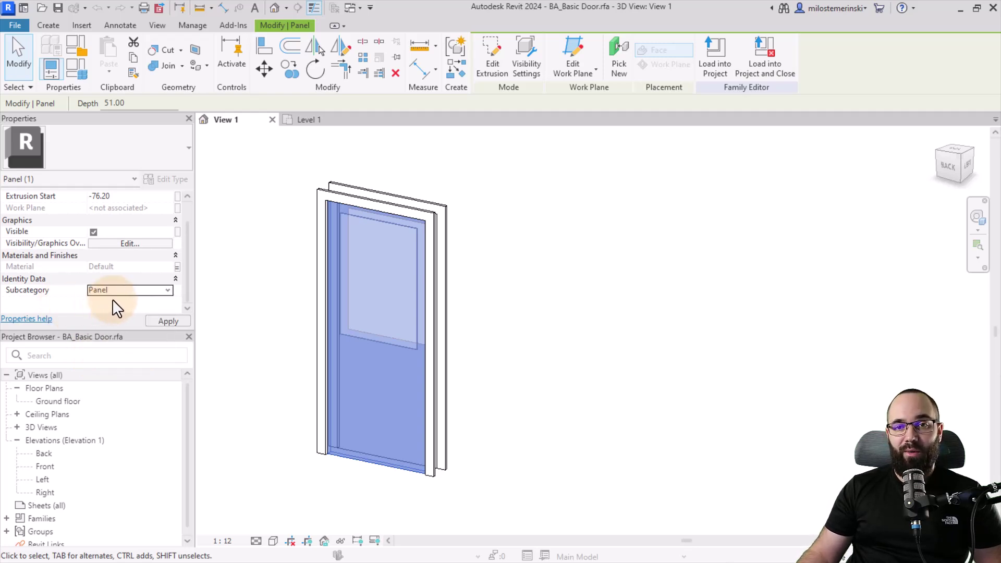
# Confirm the Ground floor swing arc is Plan Swing [projection], then view Project 1's Level 1.
pyautogui.doubleClick(48, 400)
pyautogui.moveTo(323, 379)
pyautogui.mouseDown(button='middle')
pyautogui.moveTo(292, 380)
pyautogui.moveTo(261, 402)
pyautogui.moveTo(292, 453)
pyautogui.mouseUp(button='middle')
pyautogui.click(400, 270)
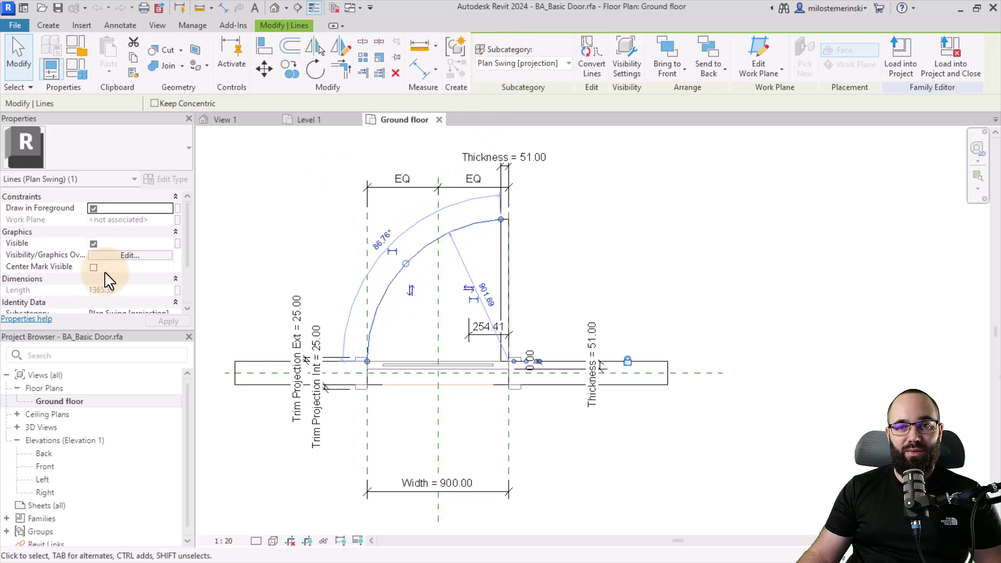
pyautogui.scroll(-2, 106, 271)
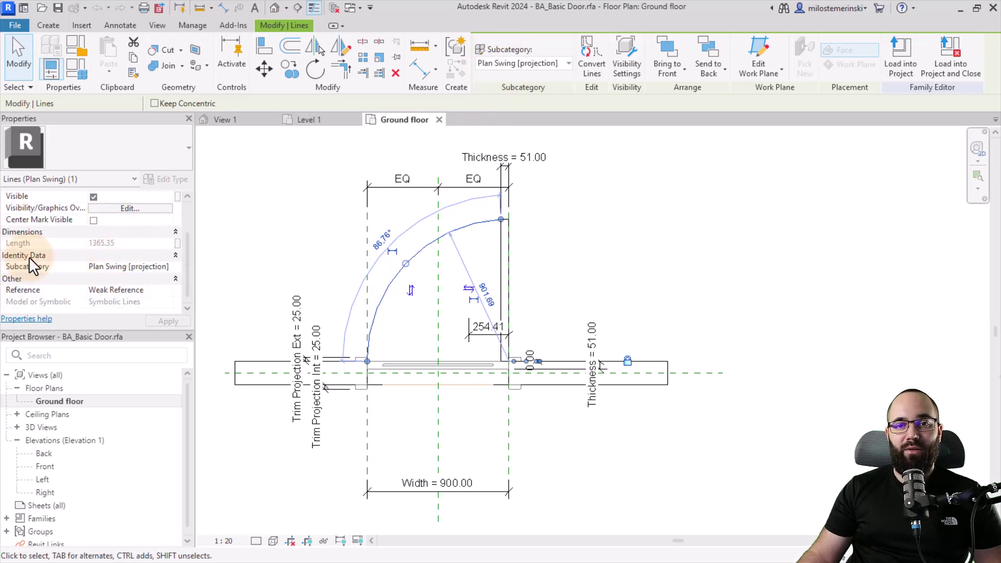
pyautogui.click(166, 265)
pyautogui.click(168, 267)
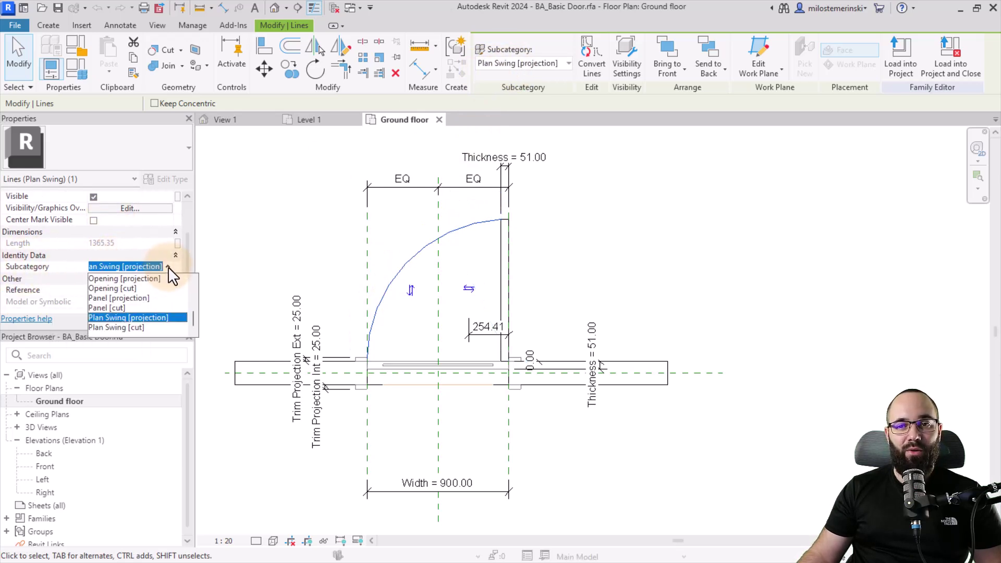
pyautogui.scroll(2, 141, 303)
pyautogui.scroll(-2, 143, 296)
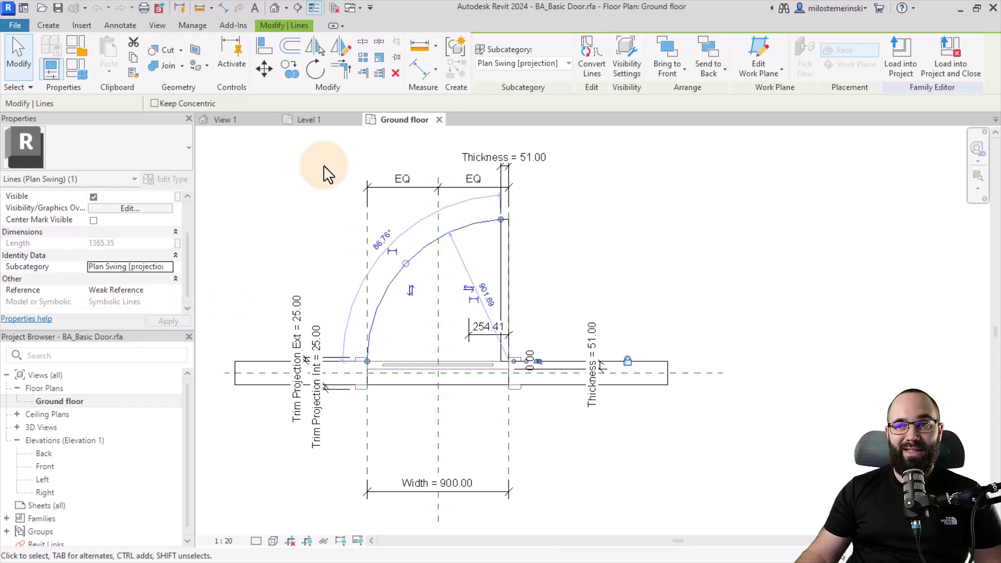
pyautogui.click(315, 121)
pyautogui.moveTo(394, 361); pyautogui.dragTo(388, 365, button='middle')
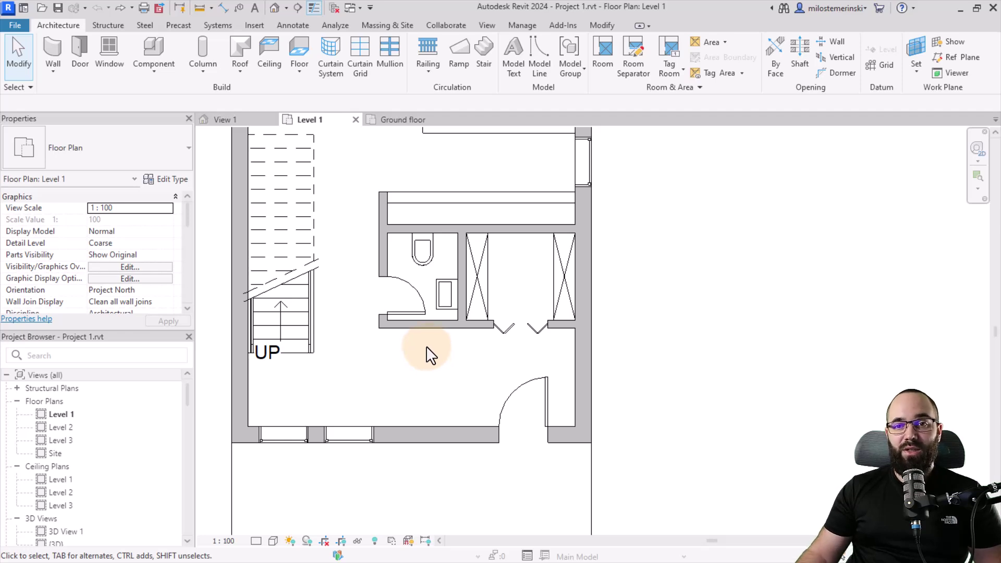
# Open Visibility/Graphic Overrides for Level 1 and expand the Doors category.
pyautogui.click(108, 268)
pyautogui.moveTo(261, 48); pyautogui.dragTo(205, 45)
pyautogui.click(142, 254)
pyautogui.click(133, 321)
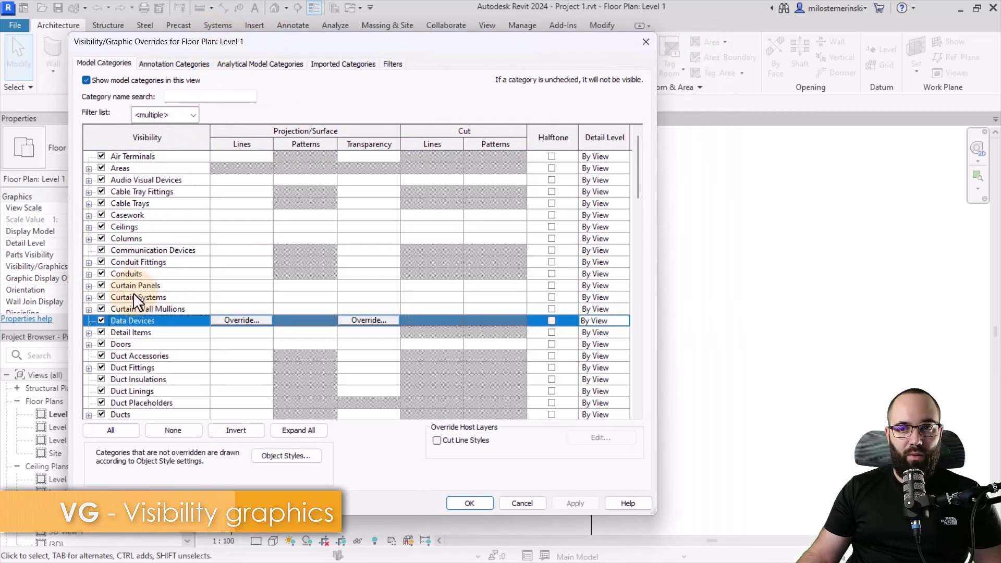
pyautogui.click(88, 345)
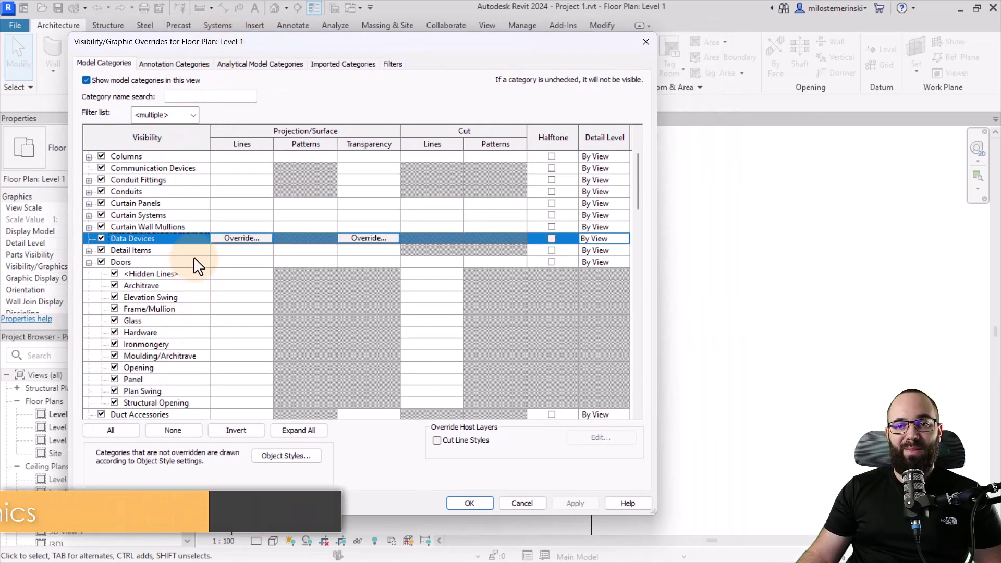
pyautogui.scroll(-1, 195, 262)
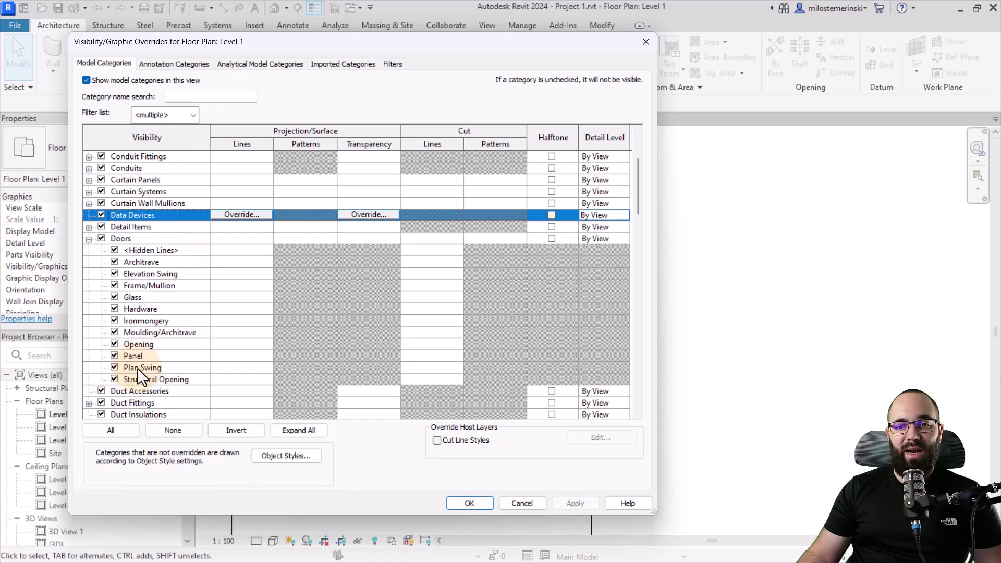
# Override the Doors Plan Swing projection lines with the Dot 2mm pattern and apply.
pyautogui.click(236, 367)
pyautogui.click(248, 367)
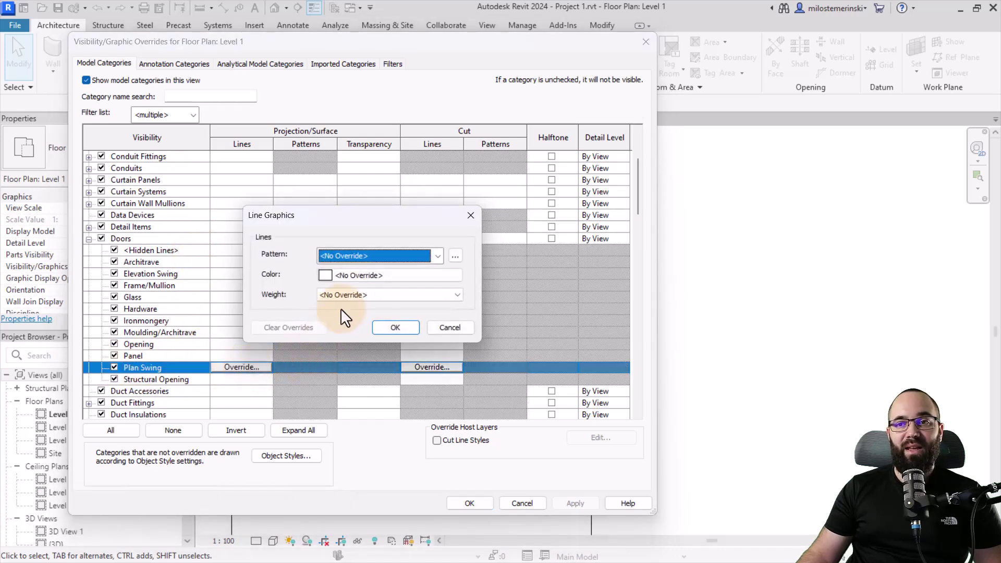
pyautogui.click(354, 256)
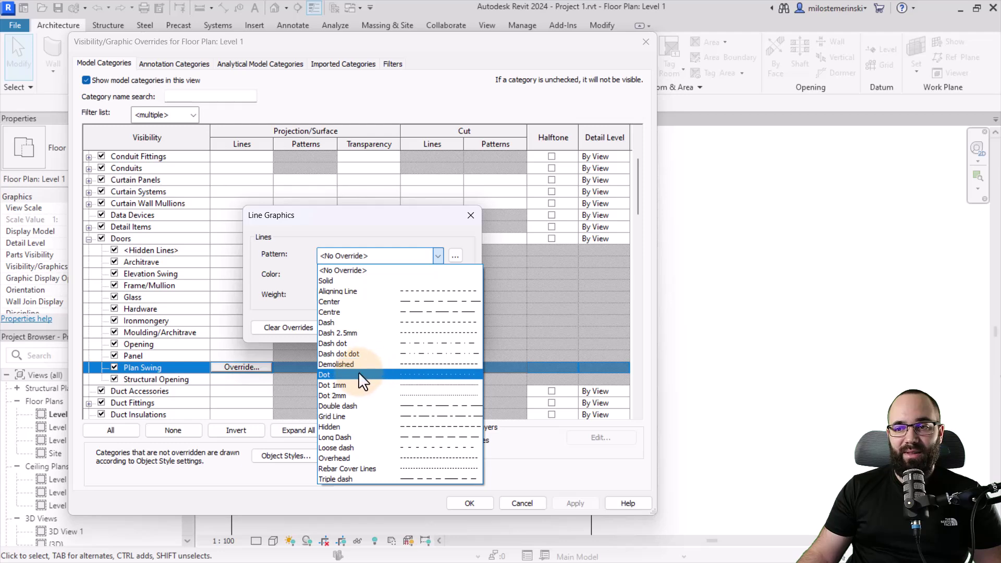
pyautogui.click(358, 395)
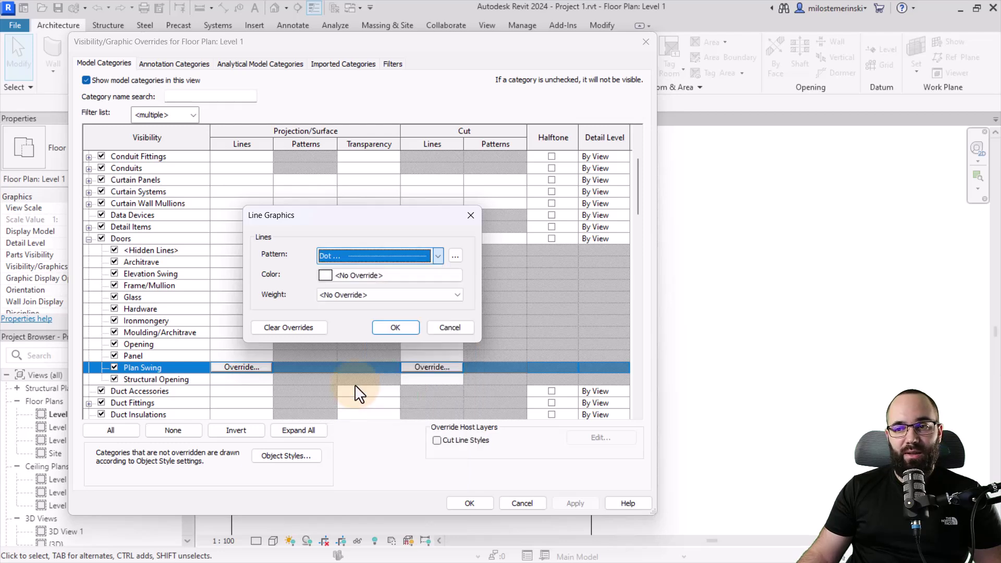
pyautogui.click(394, 328)
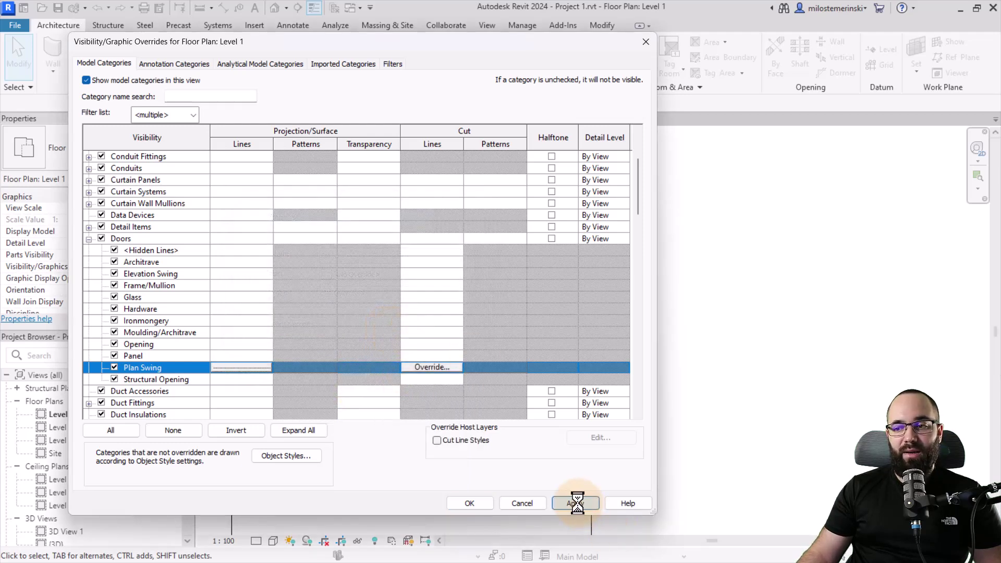
pyautogui.click(469, 502)
pyautogui.scroll(2, 542, 383)
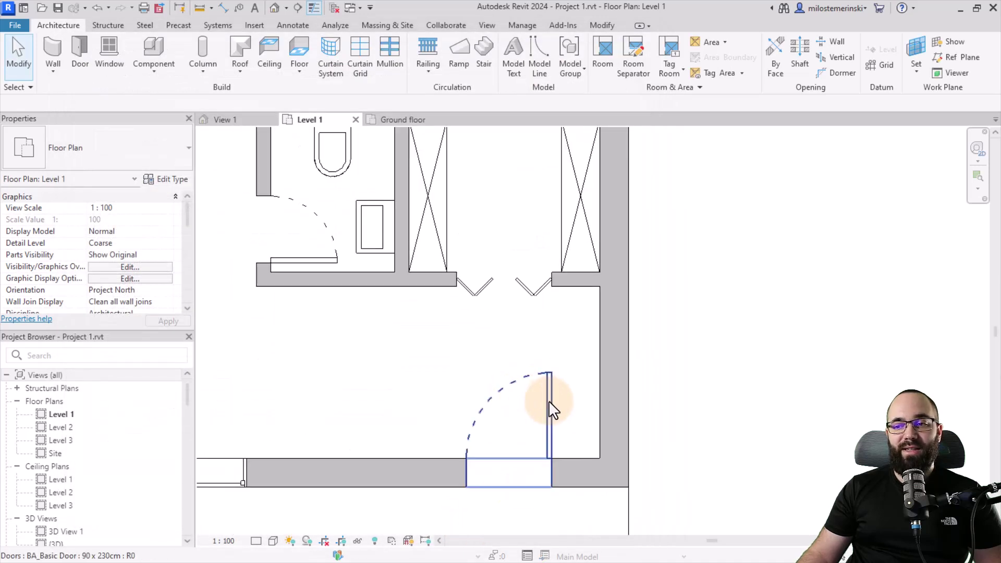
pyautogui.scroll(-3, 547, 399)
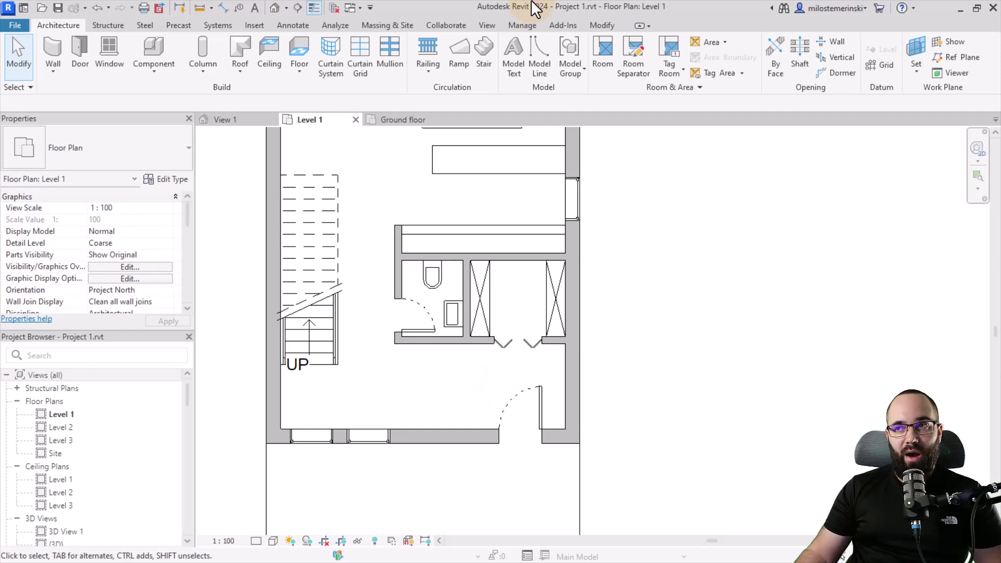
pyautogui.click(520, 26)
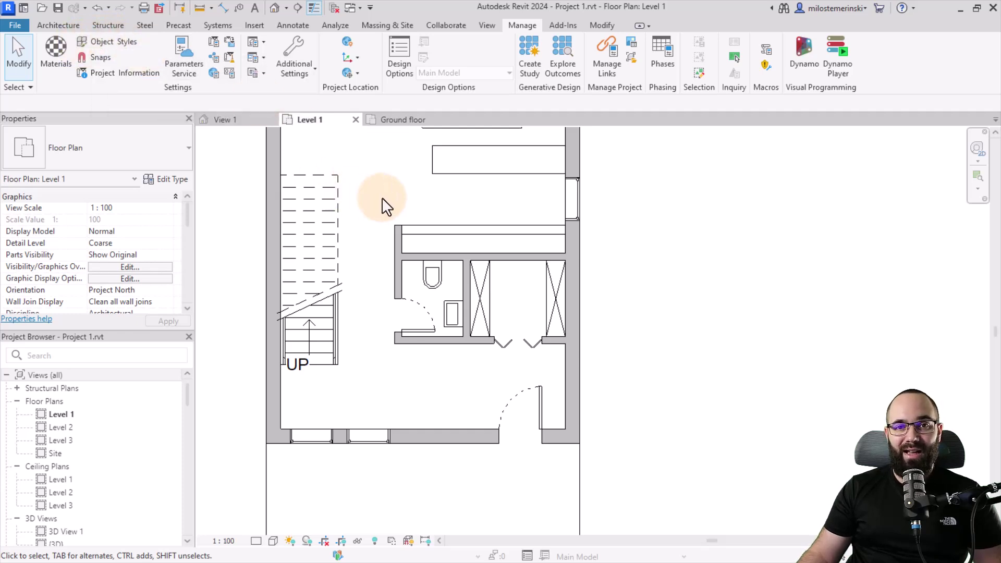
# Switch to the door family's 3D view window.
pyautogui.click(232, 120)
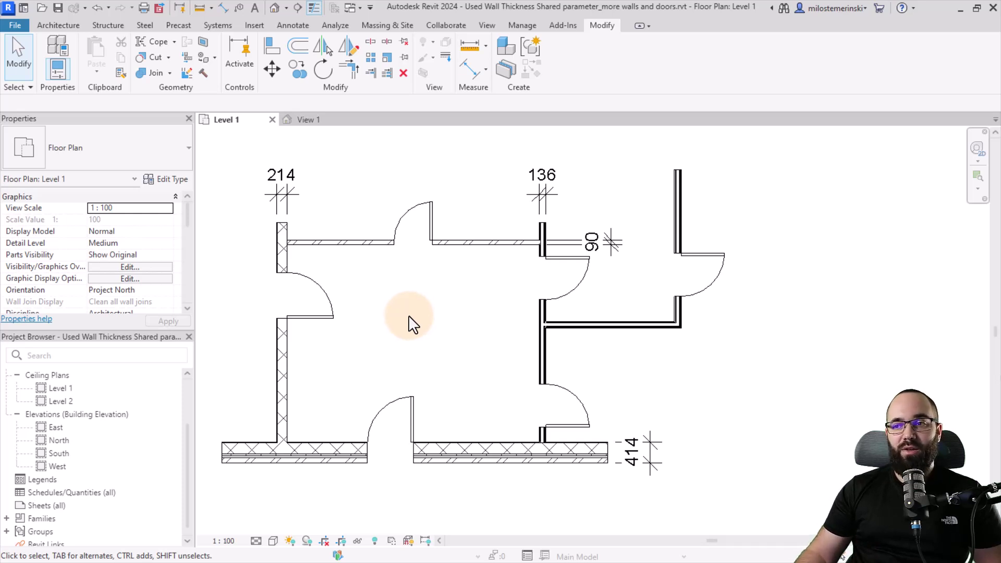
pyautogui.moveTo(410, 324); pyautogui.dragTo(413, 328, button='middle')
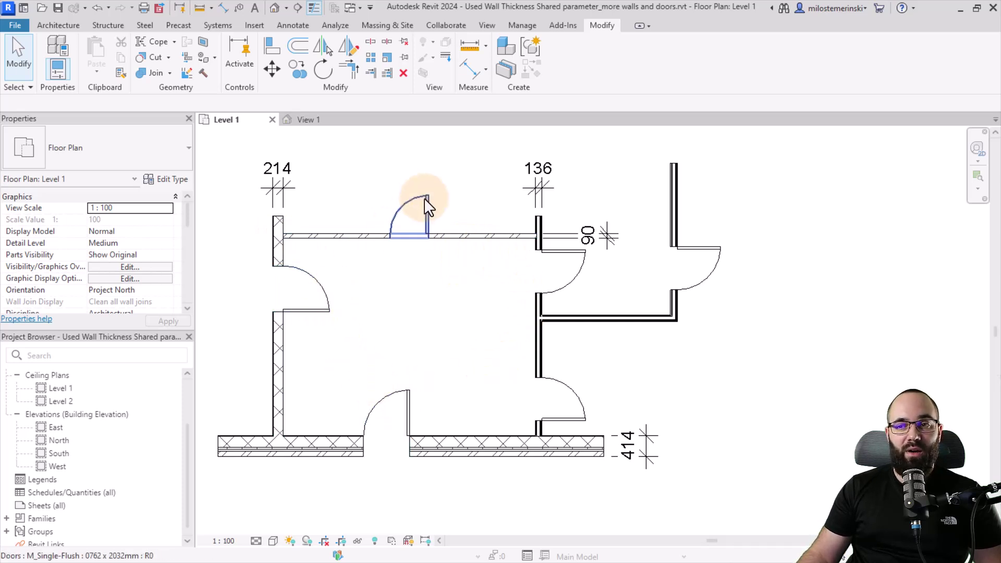
pyautogui.click(308, 119)
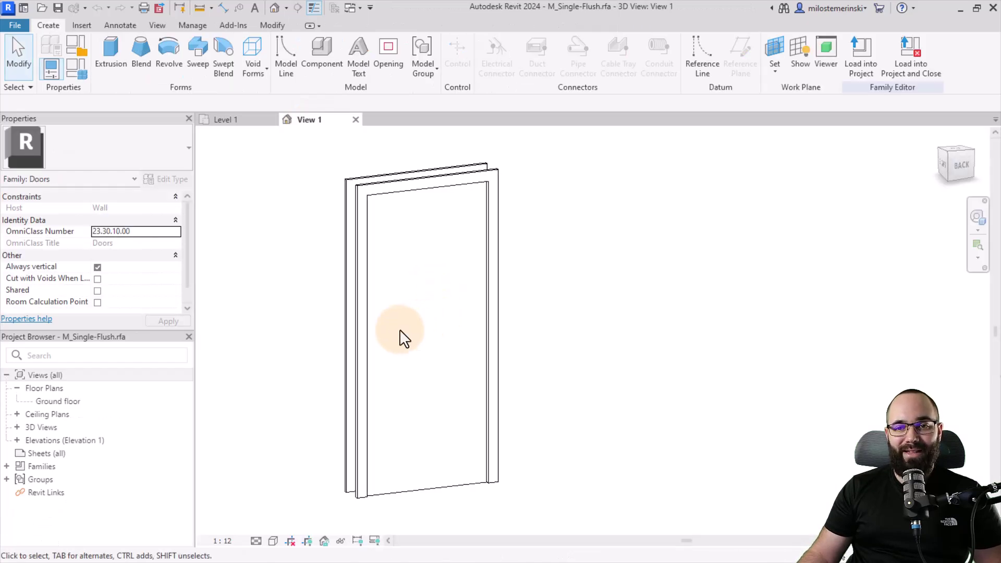
pyautogui.click(77, 70)
pyautogui.moveTo(166, 119); pyautogui.dragTo(171, 61)
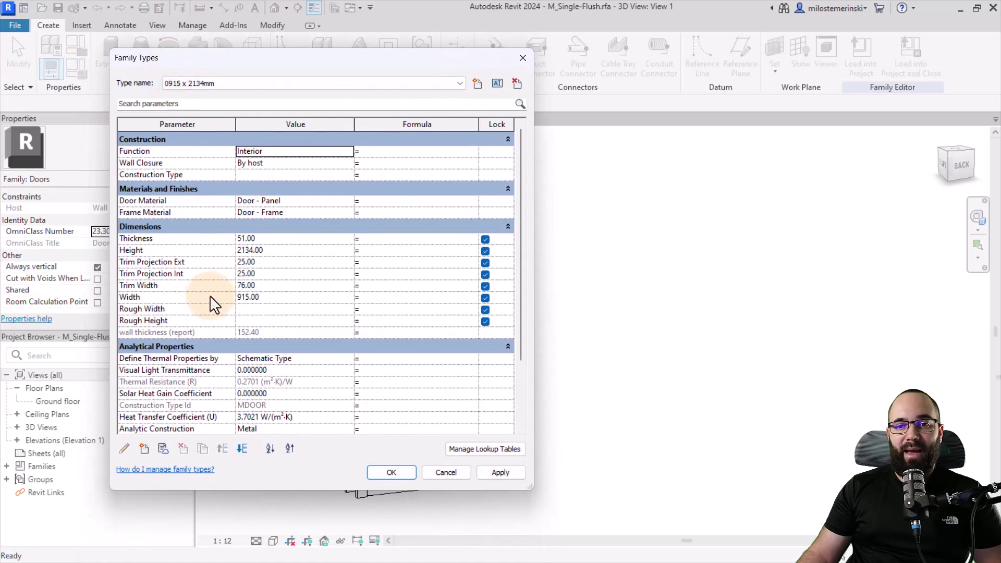
pyautogui.scroll(-3, 203, 298)
pyautogui.moveTo(123, 308)
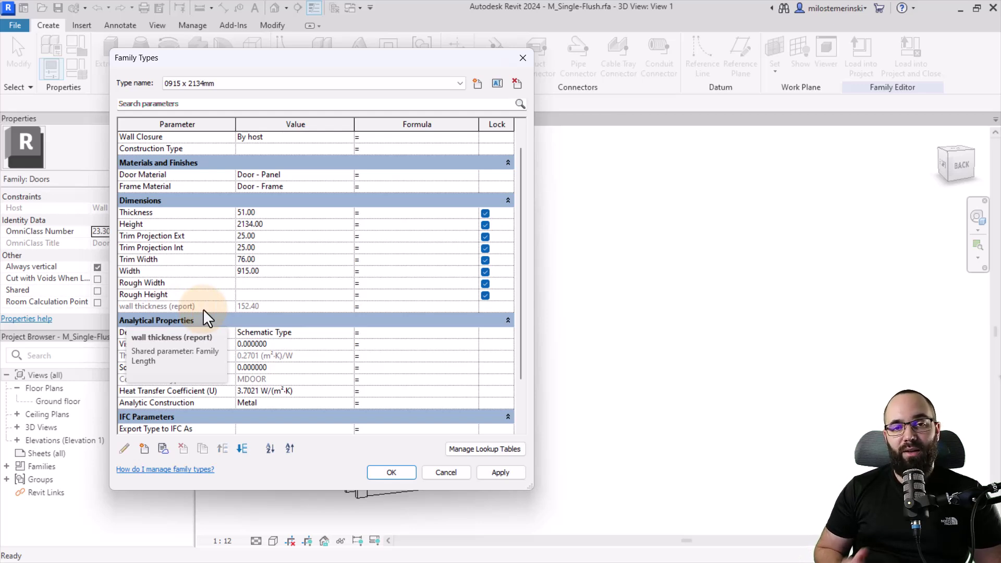
pyautogui.click(446, 472)
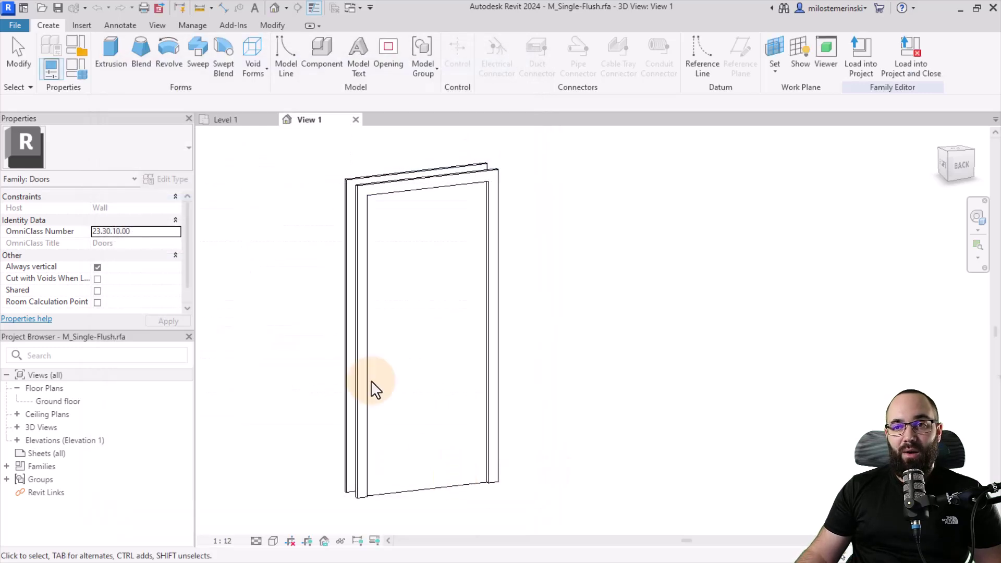
# Create a new schedule with Doors as the category.
pyautogui.click(230, 121)
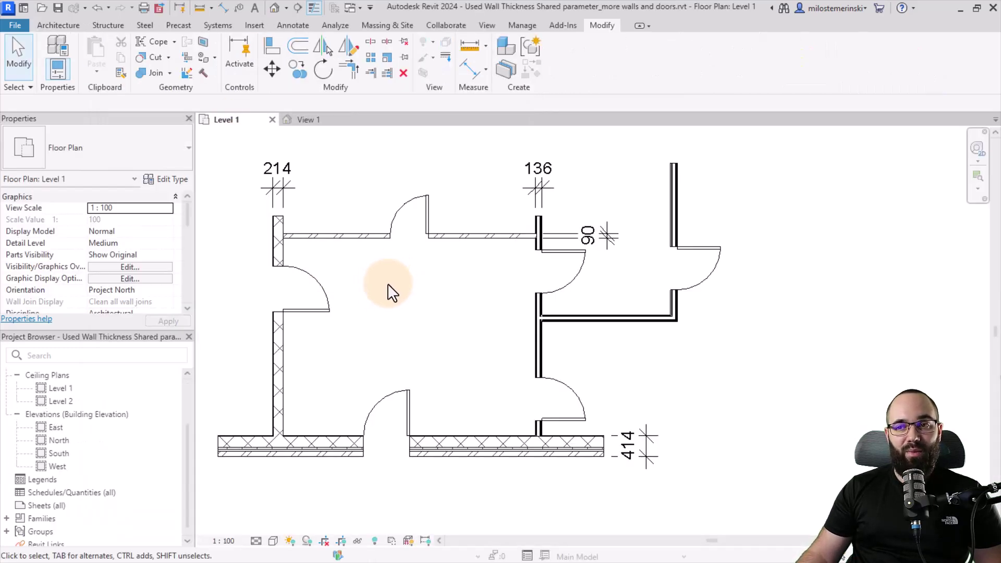
pyautogui.moveTo(385, 296); pyautogui.dragTo(422, 319, button='middle')
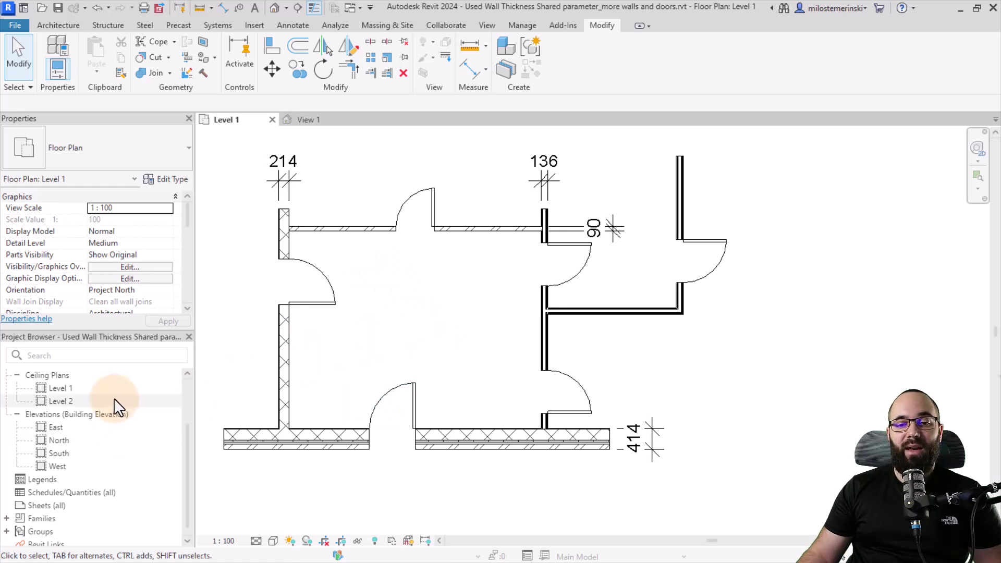
pyautogui.scroll(-1, 114, 402)
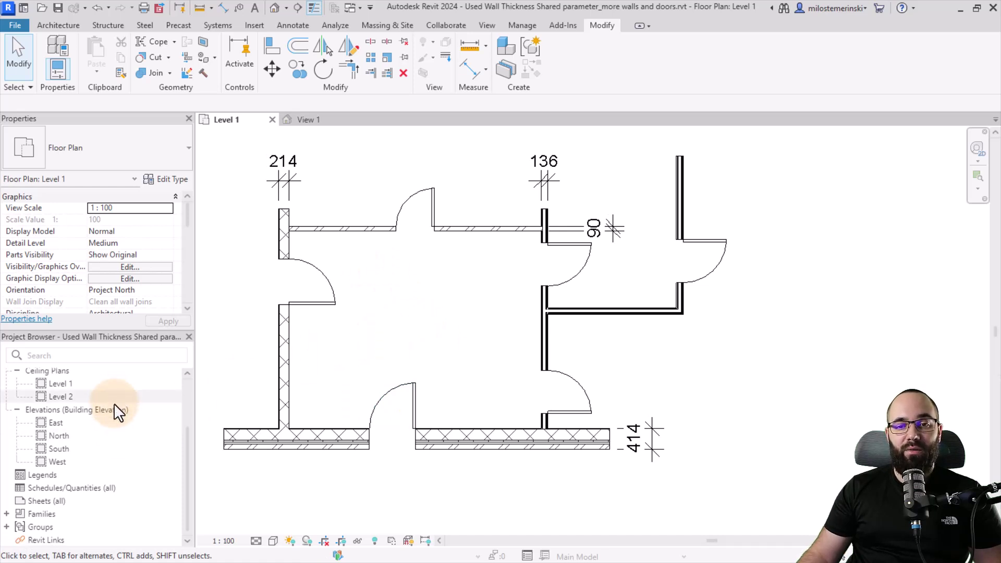
pyautogui.rightClick(40, 488)
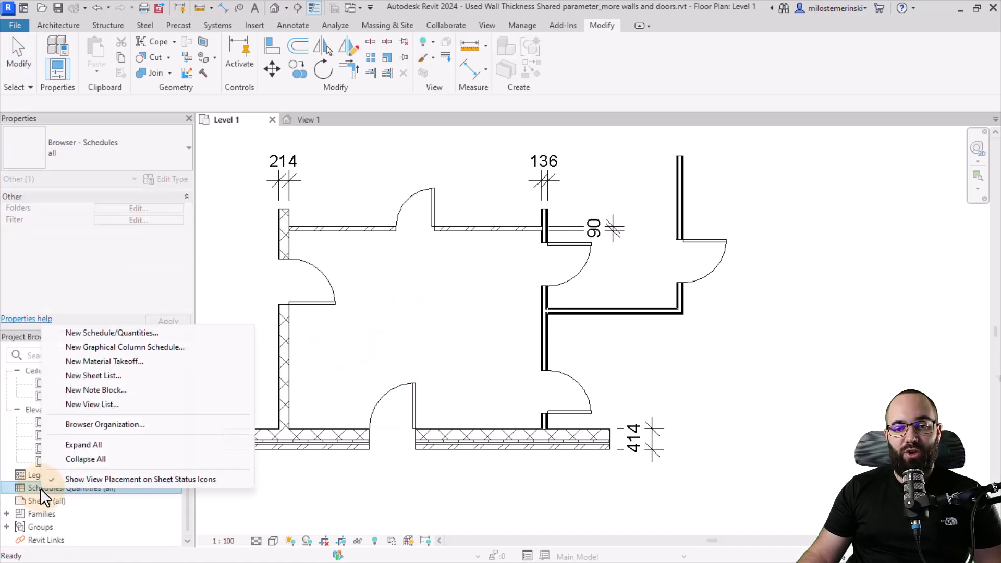
pyautogui.click(94, 332)
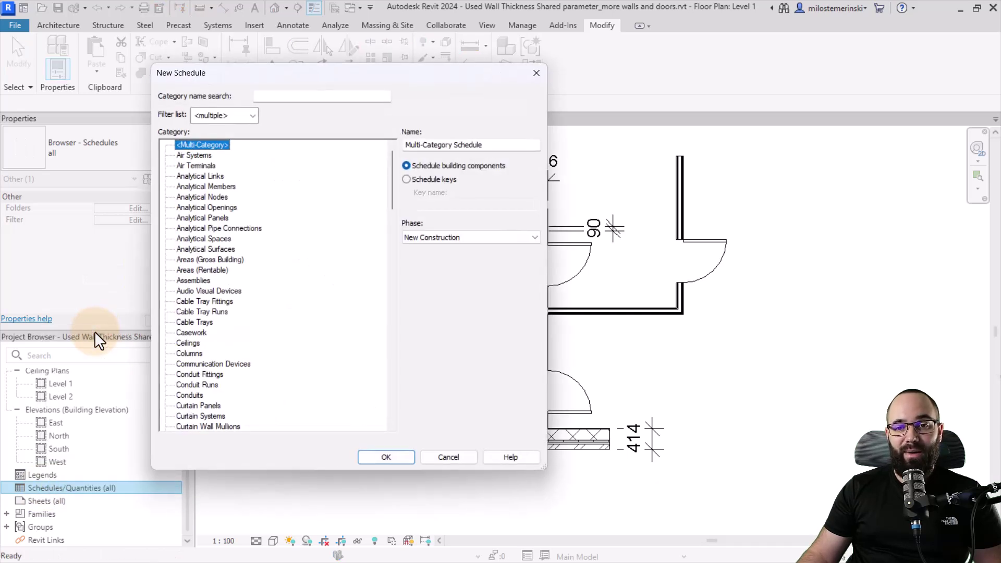
pyautogui.click(217, 266)
pyautogui.press('d')
pyautogui.scroll(-2, 192, 381)
pyautogui.click(186, 385)
pyautogui.click(384, 457)
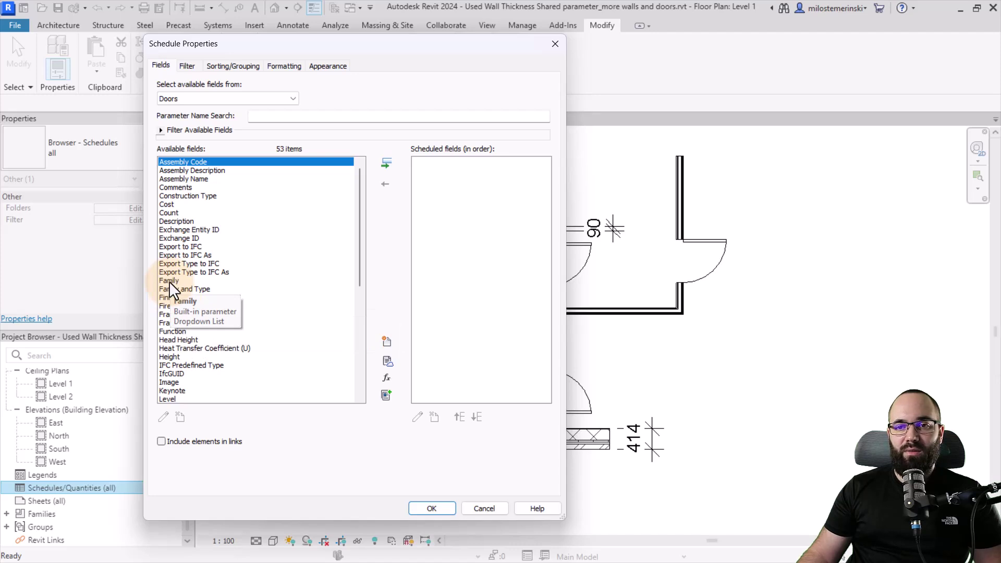
# Add Family, Type and wall thickness as the Door Schedule's fields and confirm.
pyautogui.click(169, 280)
pyautogui.click(386, 163)
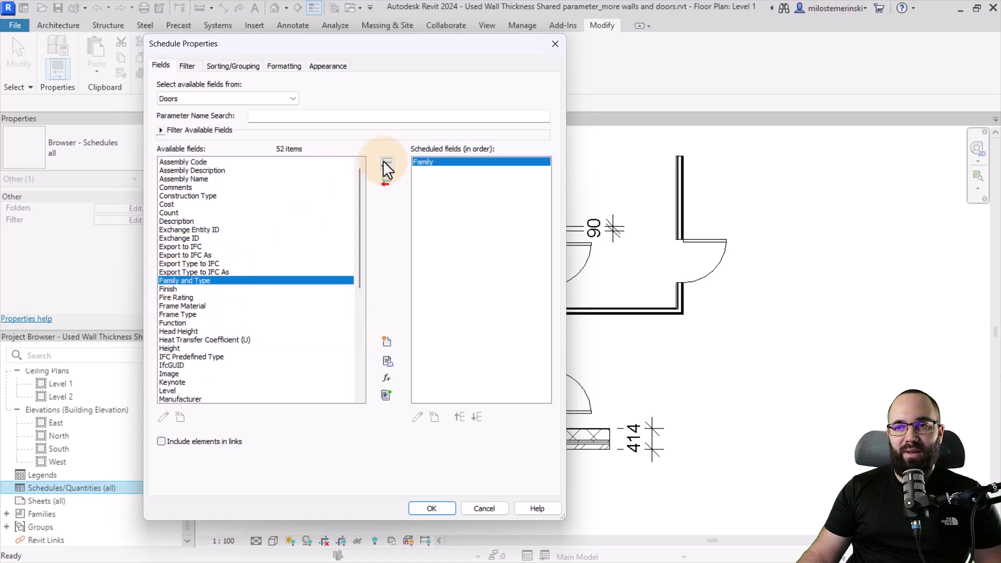
pyautogui.scroll(-1, 228, 295)
pyautogui.scroll(-6, 181, 324)
pyautogui.click(170, 340)
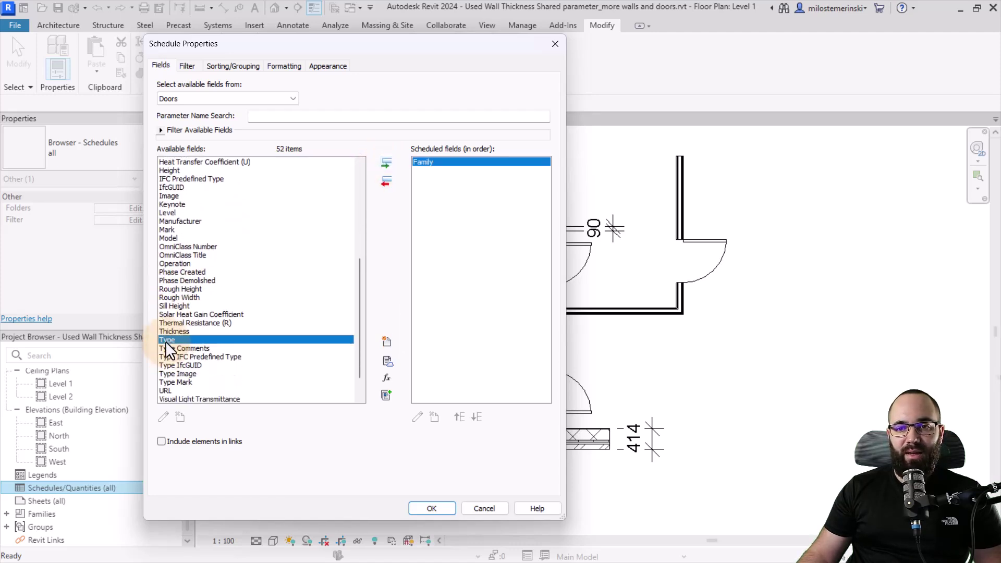
pyautogui.click(392, 165)
pyautogui.scroll(-1, 224, 300)
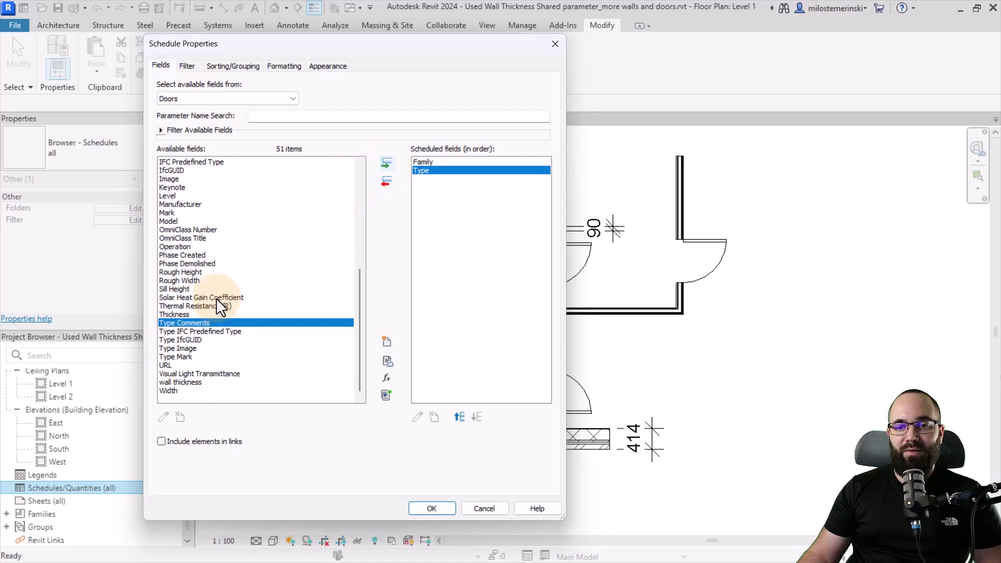
pyautogui.click(169, 382)
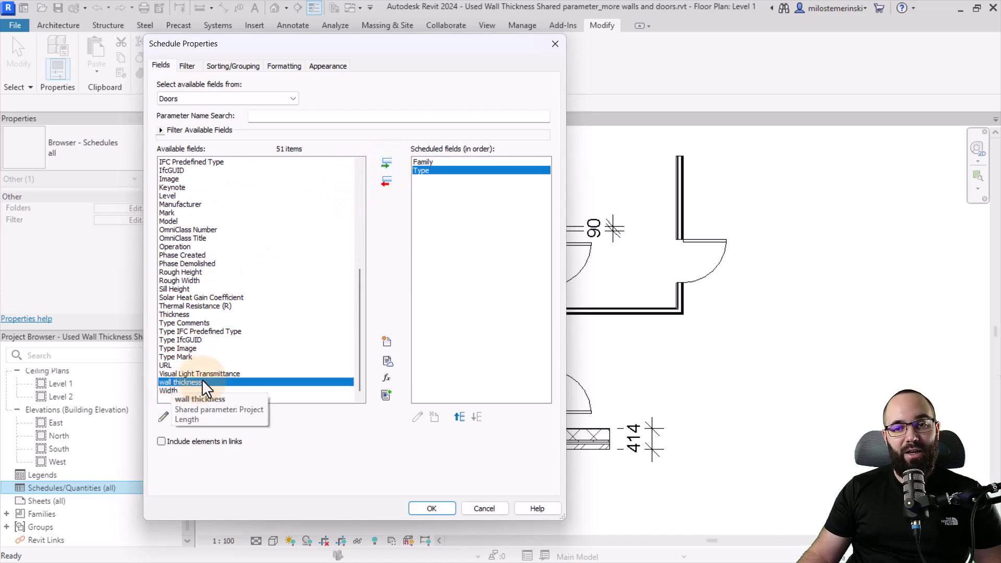
pyautogui.click(386, 164)
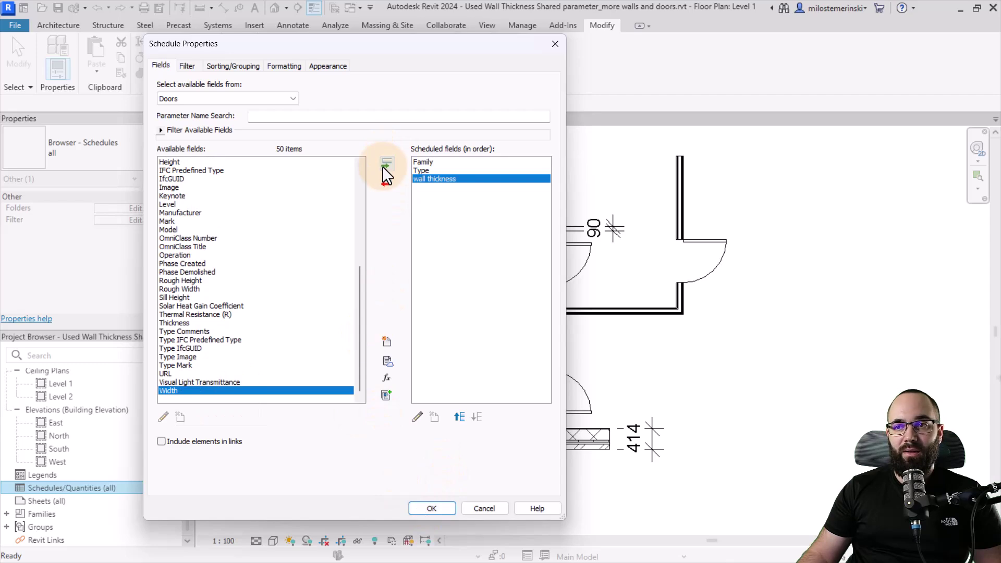
pyautogui.click(432, 508)
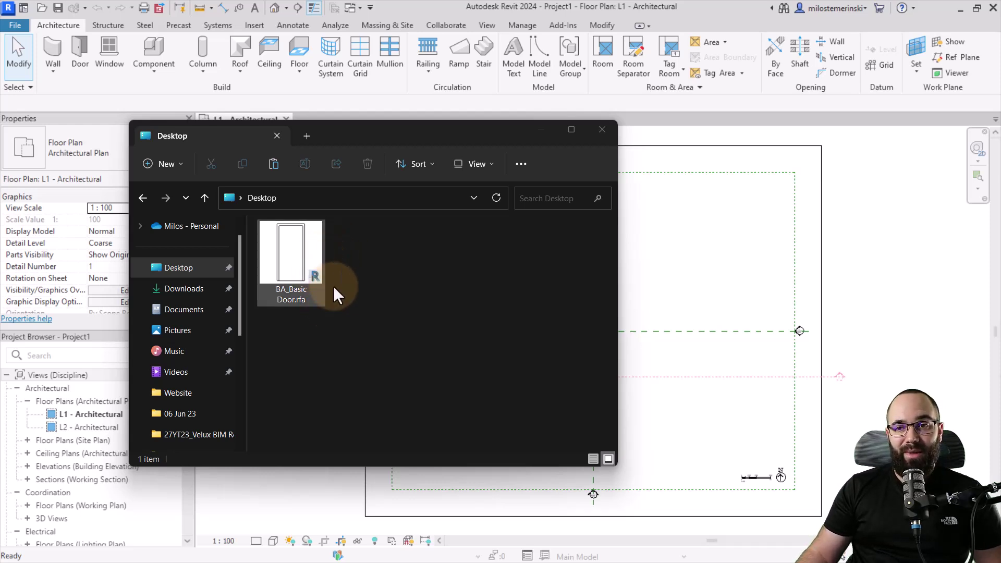
# Drag BA_Basic Door.rfa into the project, review its 60–90 x 210cm and 90 x 230cm types, then undo.
pyautogui.moveTo(371, 131); pyautogui.dragTo(604, 109)
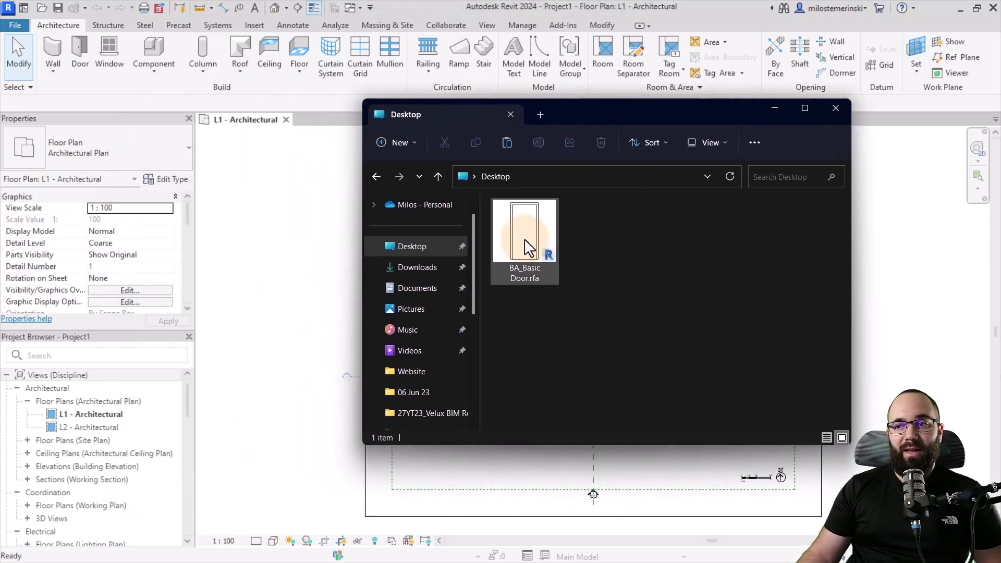
pyautogui.moveTo(522, 240); pyautogui.dragTo(296, 233)
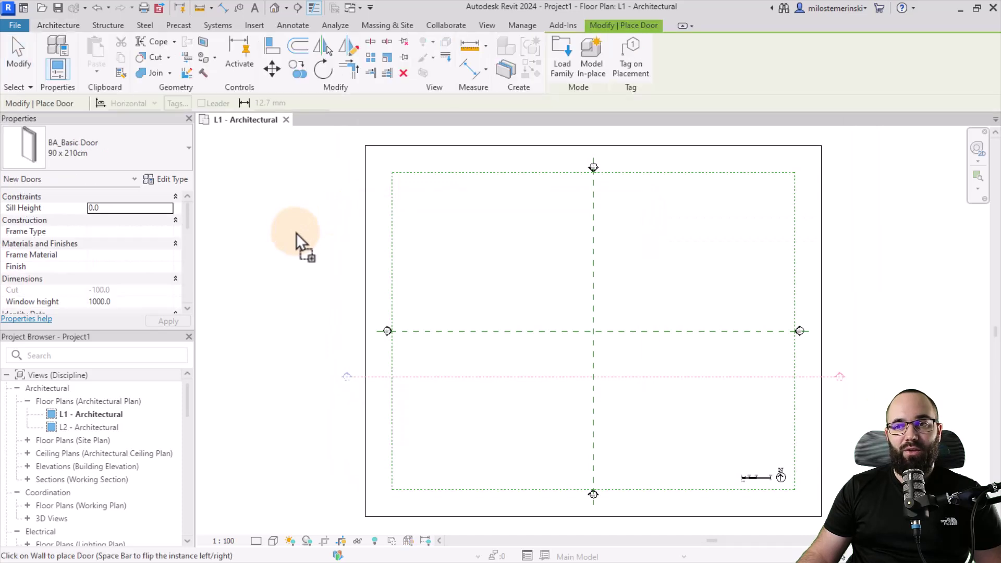
pyautogui.click(135, 147)
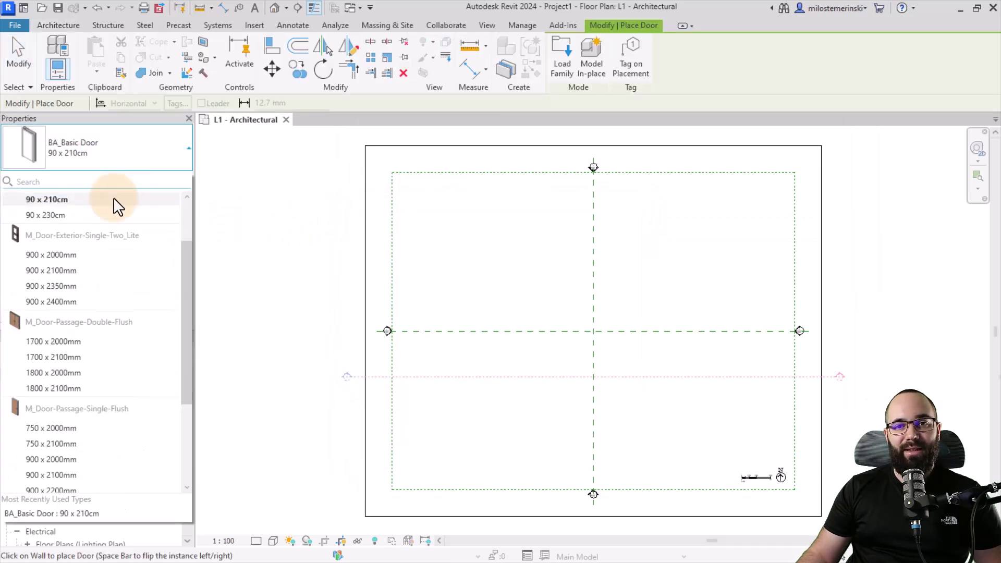
pyautogui.scroll(2, 107, 229)
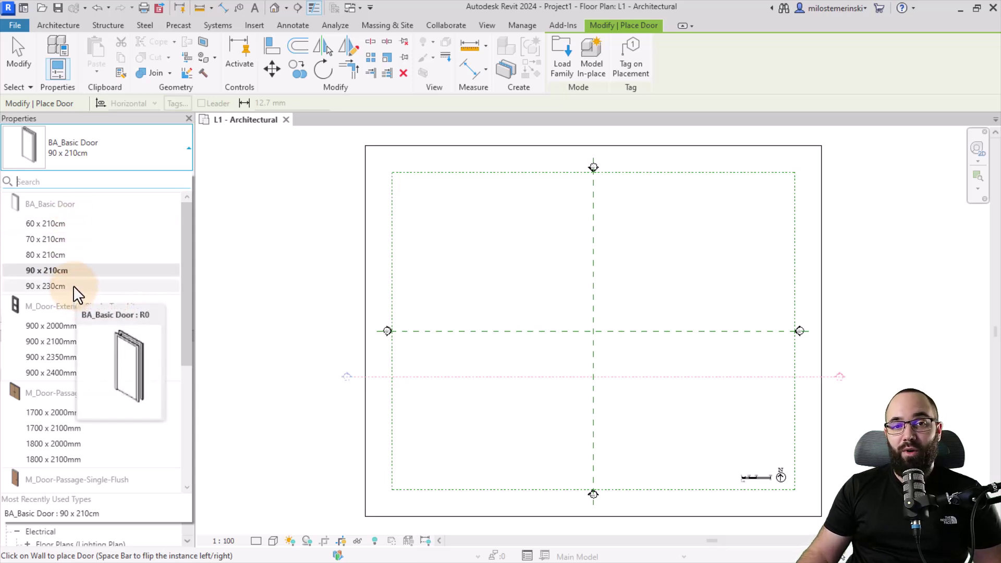
pyautogui.press('Escape')
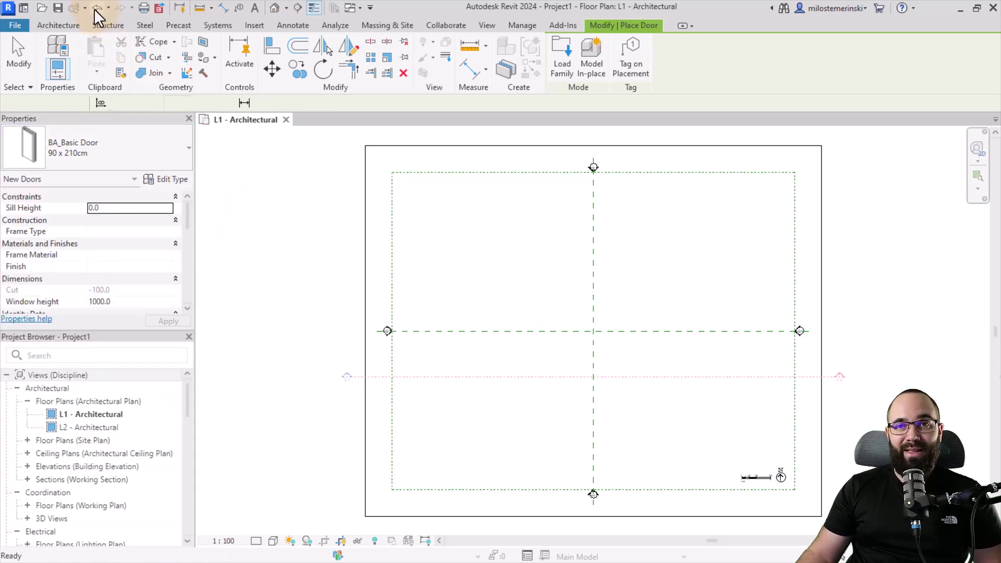
pyautogui.press('Escape')
pyautogui.click(95, 9)
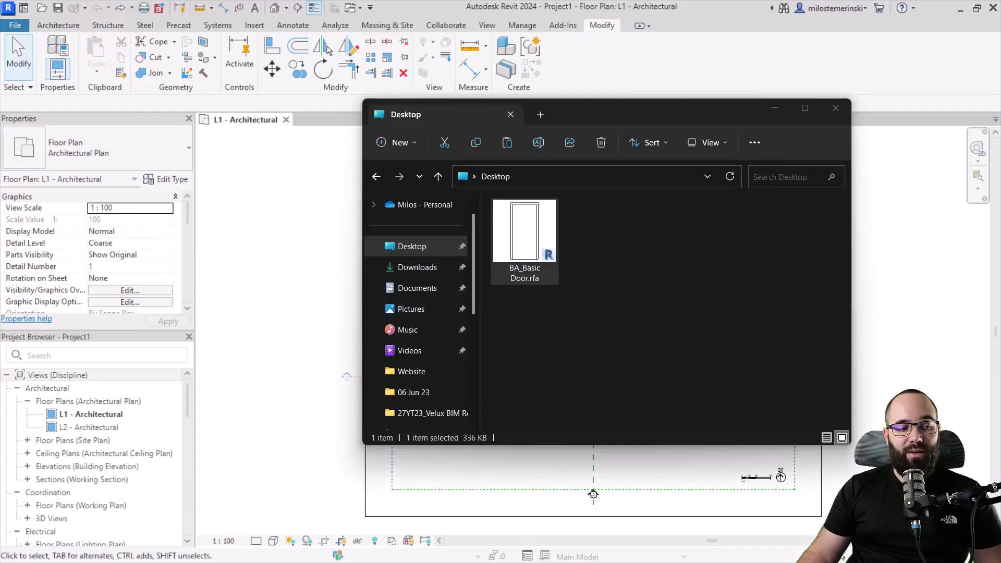
# Open BA_Basic Door.rfa upgraded to 2024 and review its Family Types list without changes.
pyautogui.click(516, 240)
pyautogui.doubleClick(511, 235)
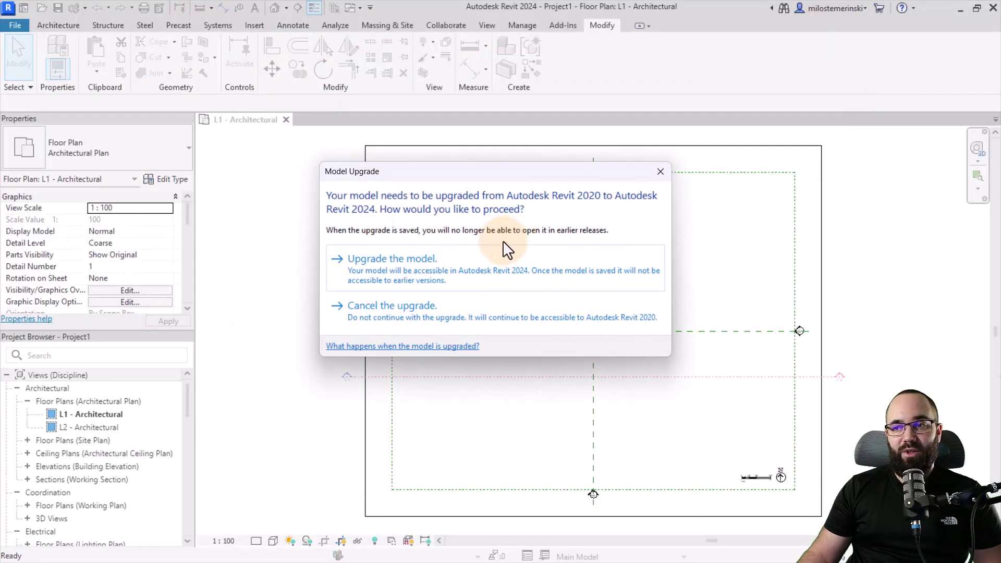
pyautogui.click(438, 261)
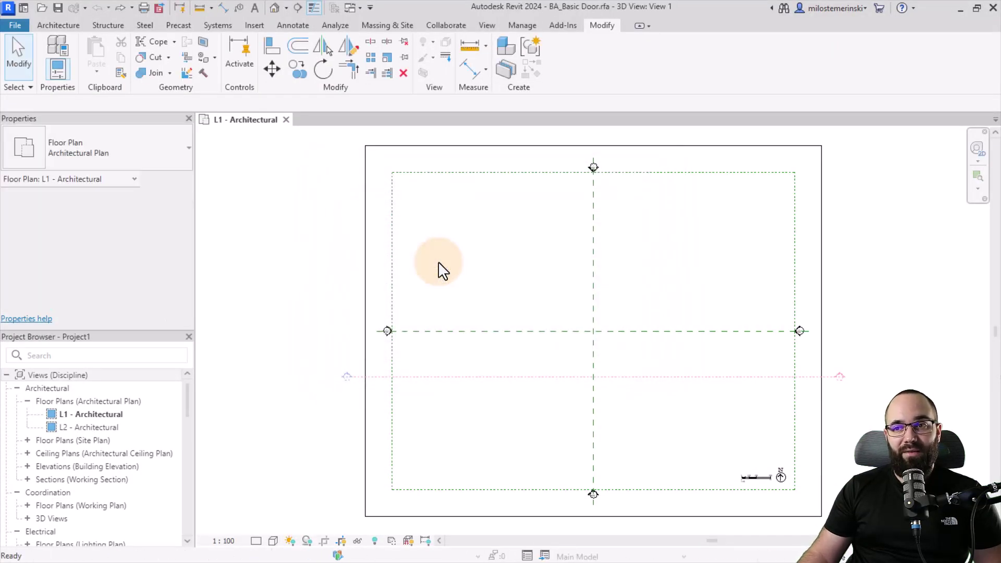
pyautogui.moveTo(367, 276); pyautogui.dragTo(368, 292, button='middle')
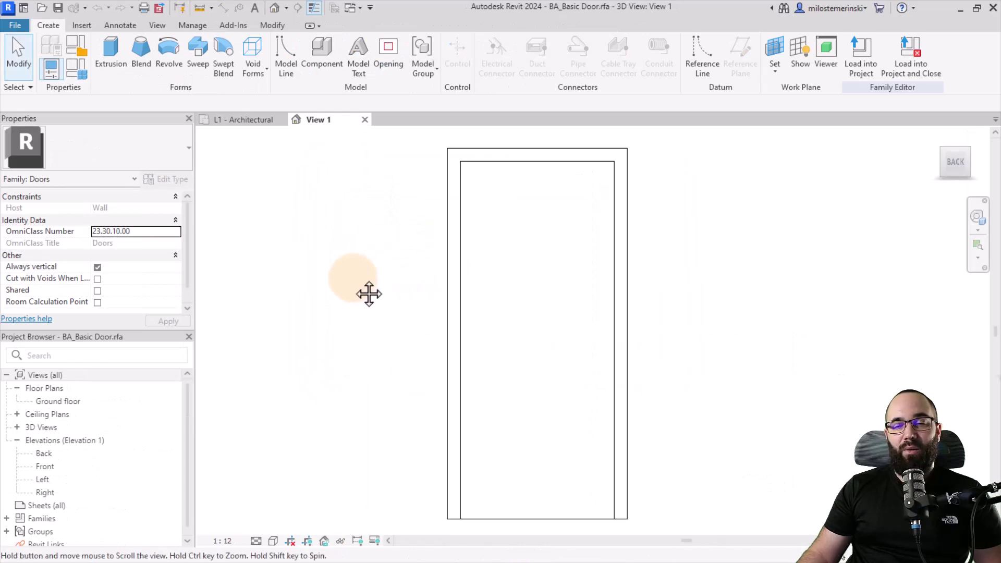
pyautogui.click(84, 72)
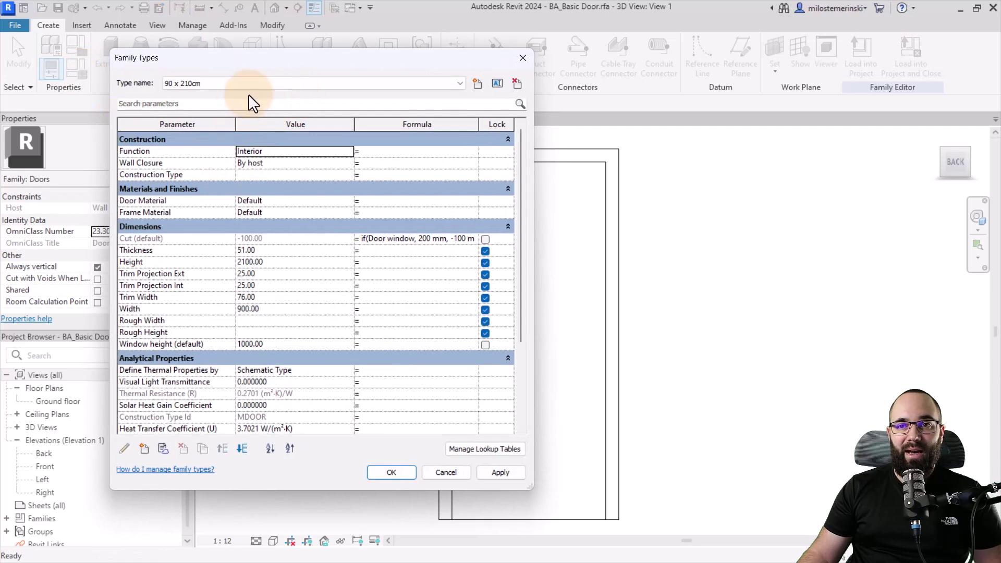
pyautogui.click(242, 81)
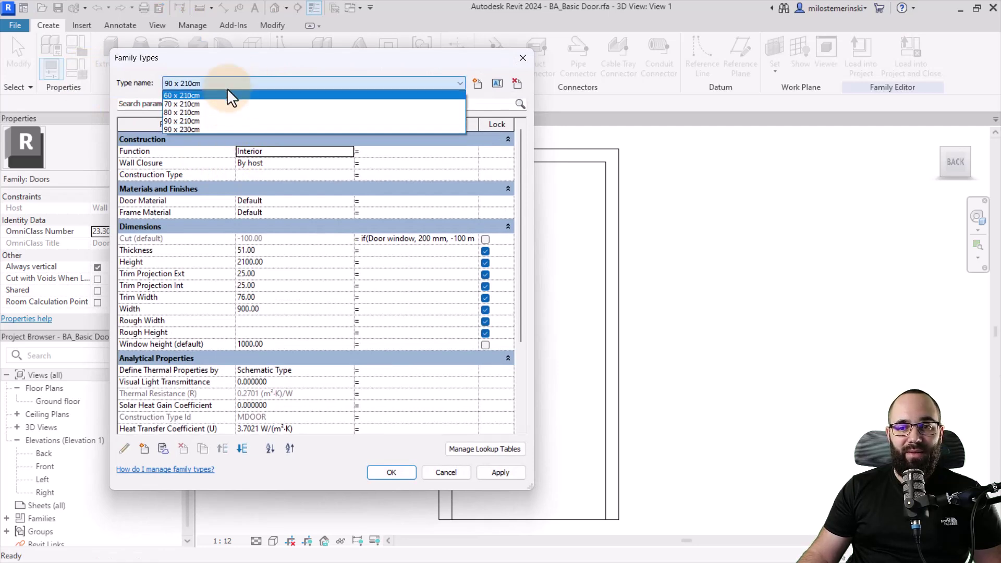
pyautogui.click(441, 474)
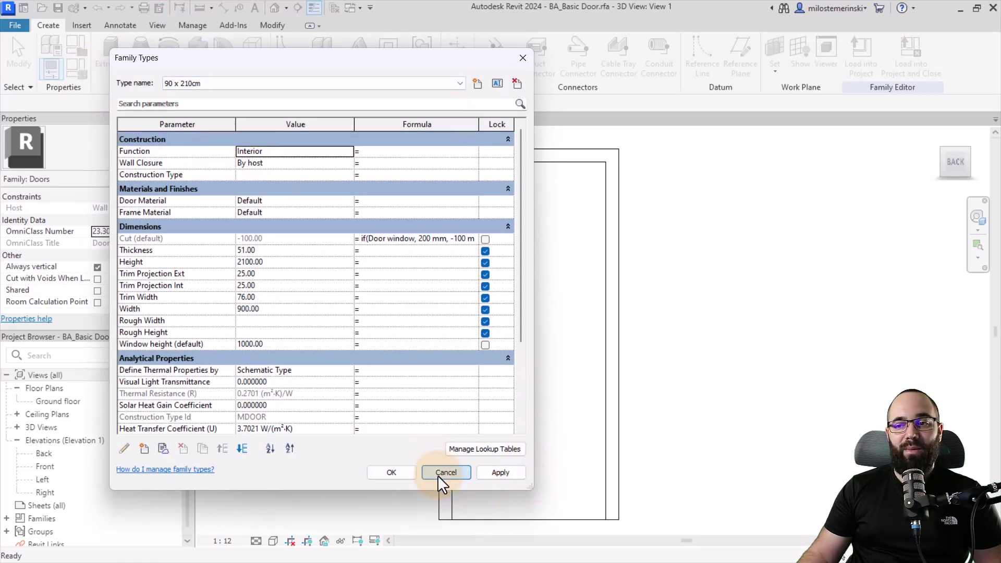
pyautogui.click(437, 474)
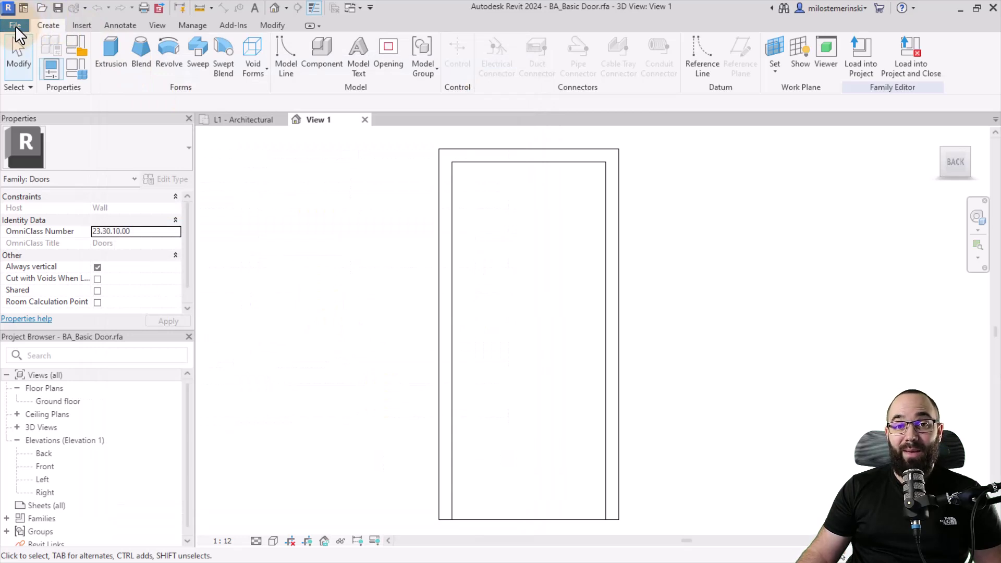
# Export the family types as the text file BA_Basic Door.txt to the Desktop.
pyautogui.click(15, 26)
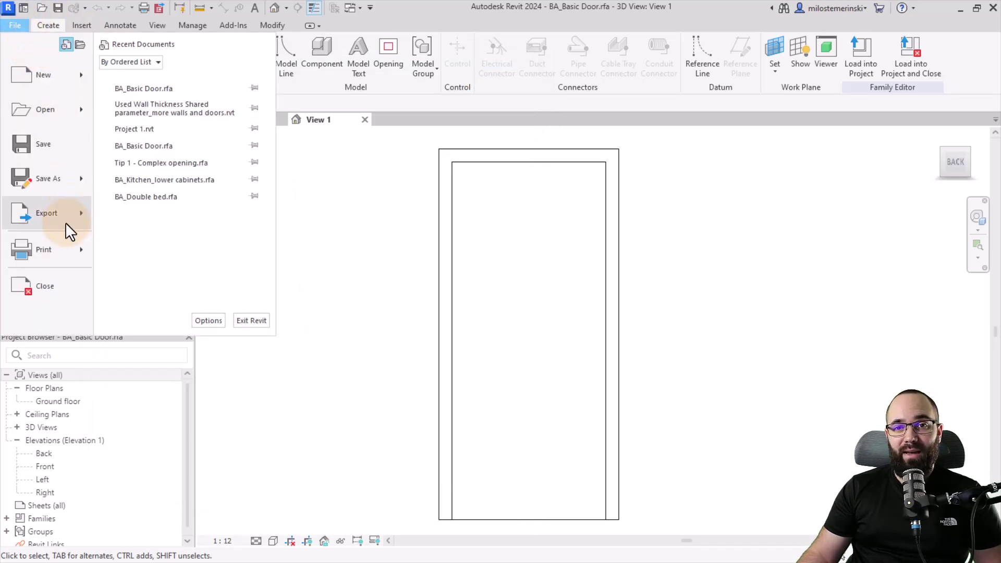
pyautogui.moveTo(58, 217)
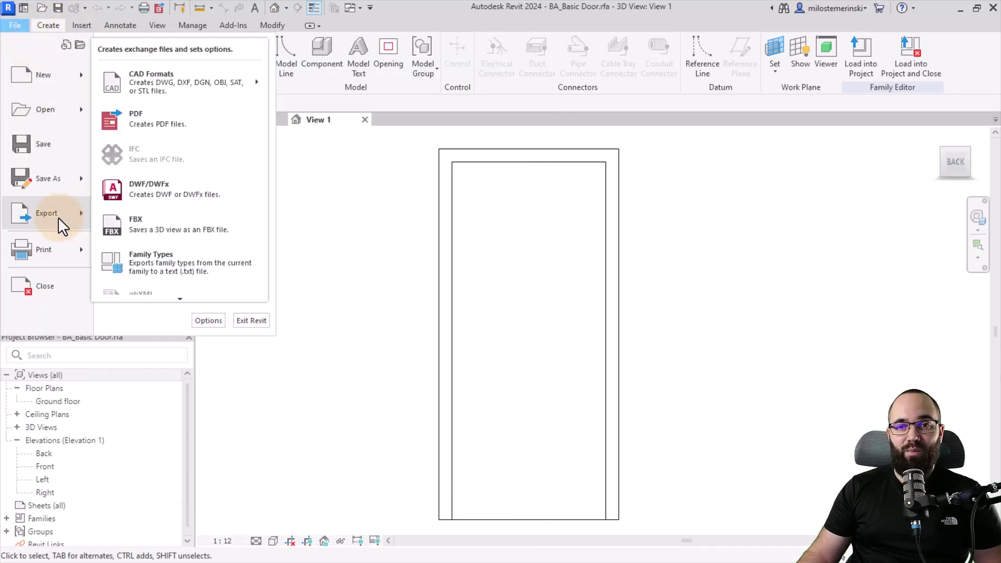
pyautogui.click(158, 263)
pyautogui.moveTo(411, 81); pyautogui.dragTo(336, 113)
pyautogui.click(190, 243)
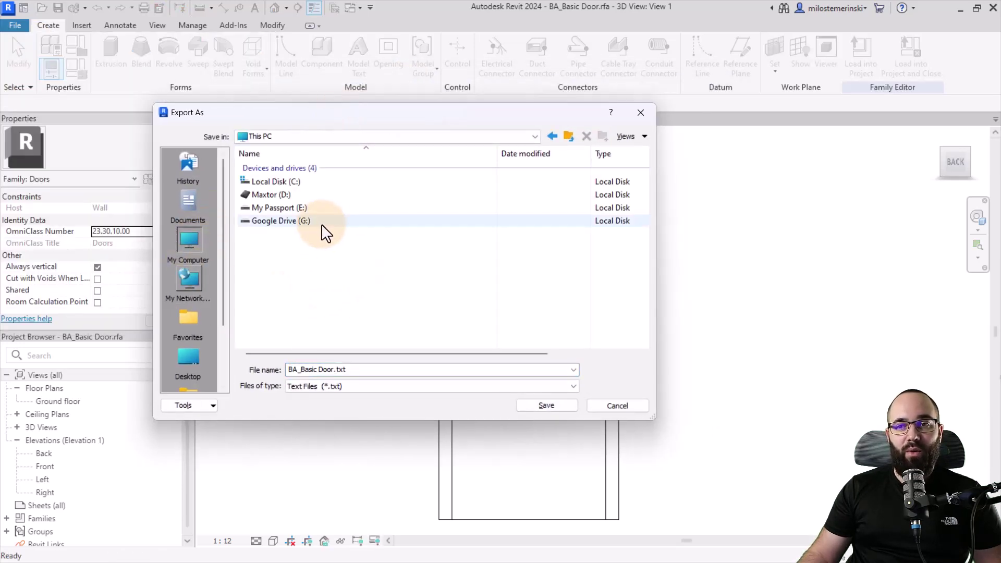
pyautogui.click(186, 360)
pyautogui.tripleClick(380, 370)
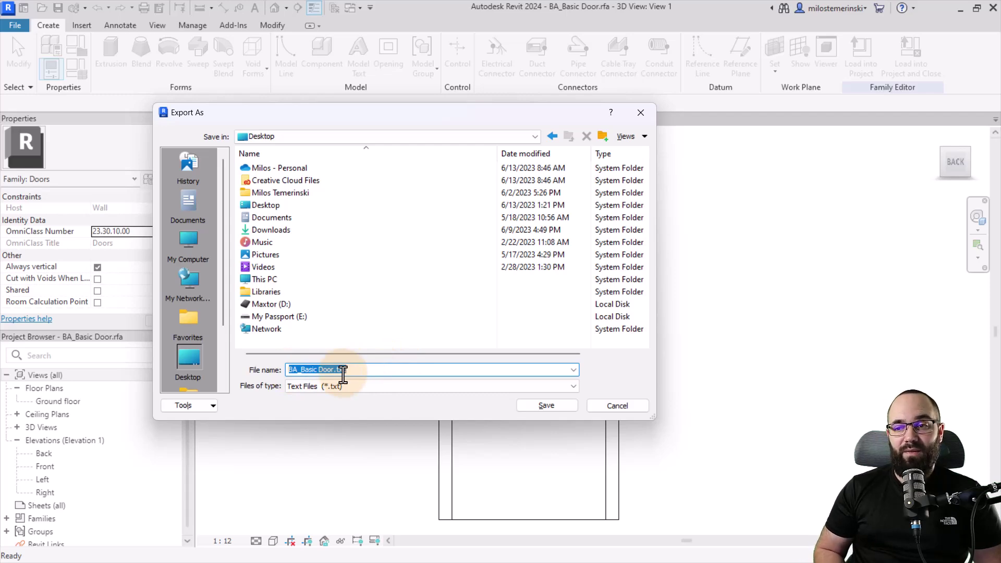
pyautogui.click(560, 404)
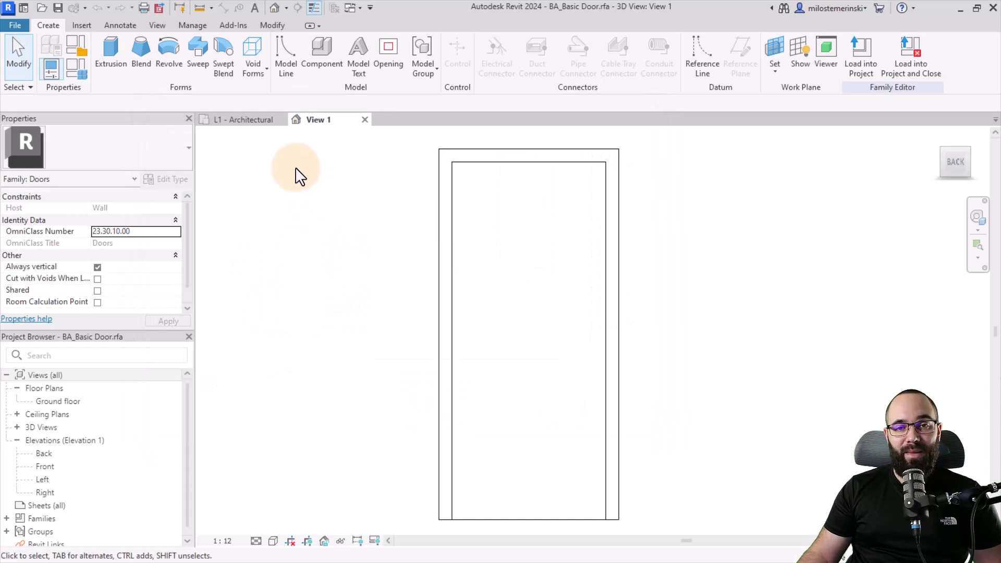
# Back in the L1 - Architectural plan, use Load Family to select BA_Basic Door.rfa on the Desktop.
pyautogui.click(239, 120)
pyautogui.moveTo(484, 294); pyautogui.dragTo(355, 296, button='middle')
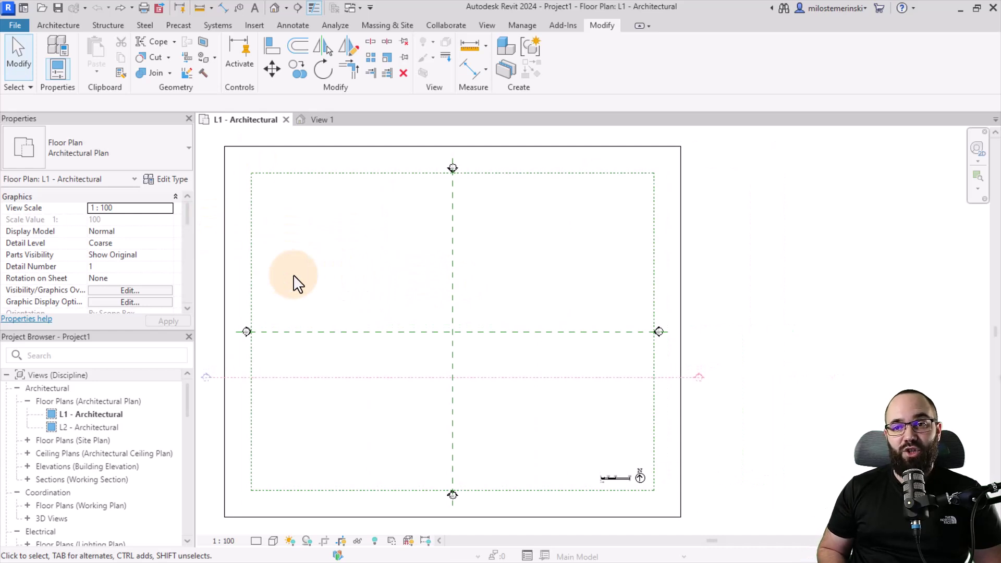
pyautogui.click(255, 26)
pyautogui.click(518, 79)
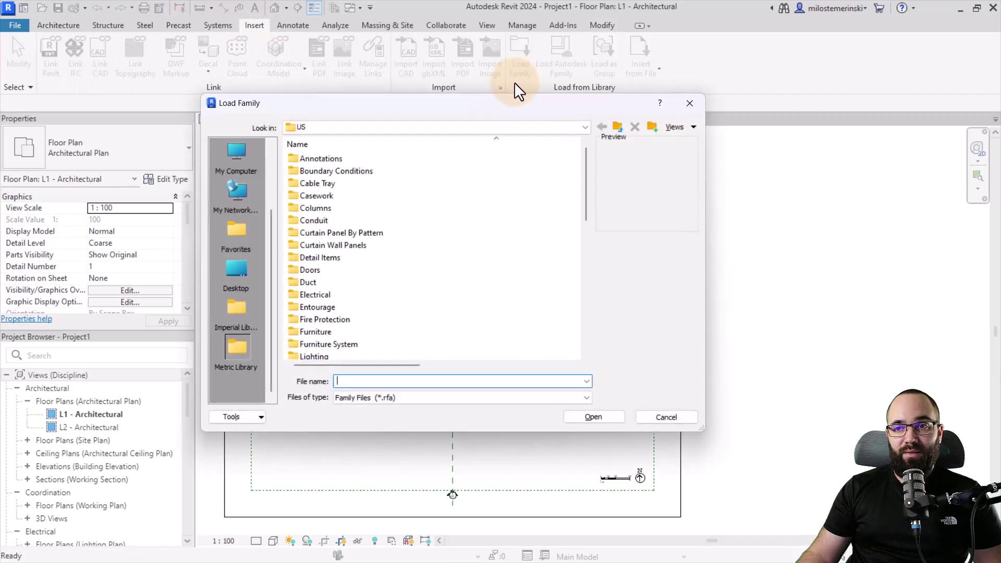
pyautogui.click(230, 274)
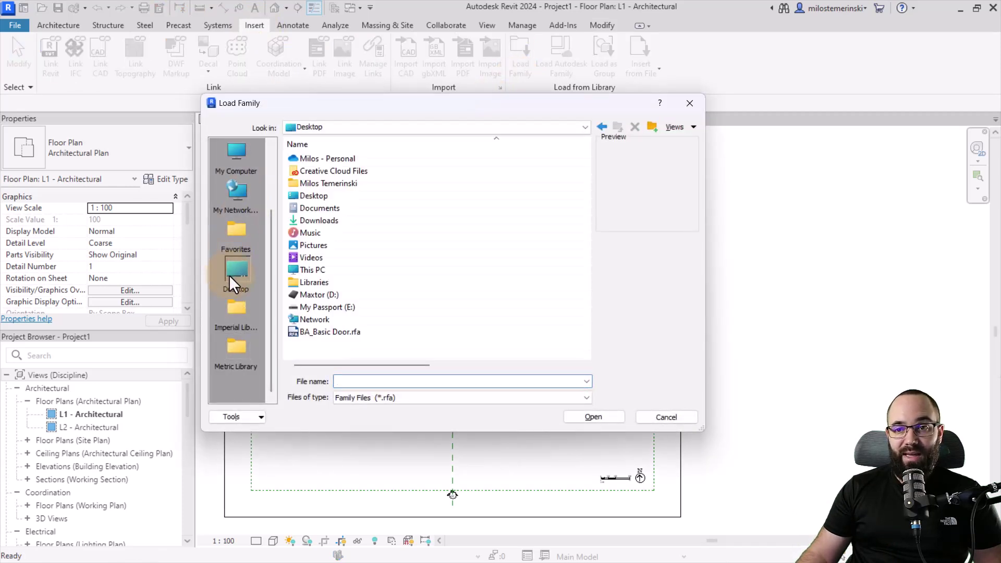
pyautogui.click(316, 332)
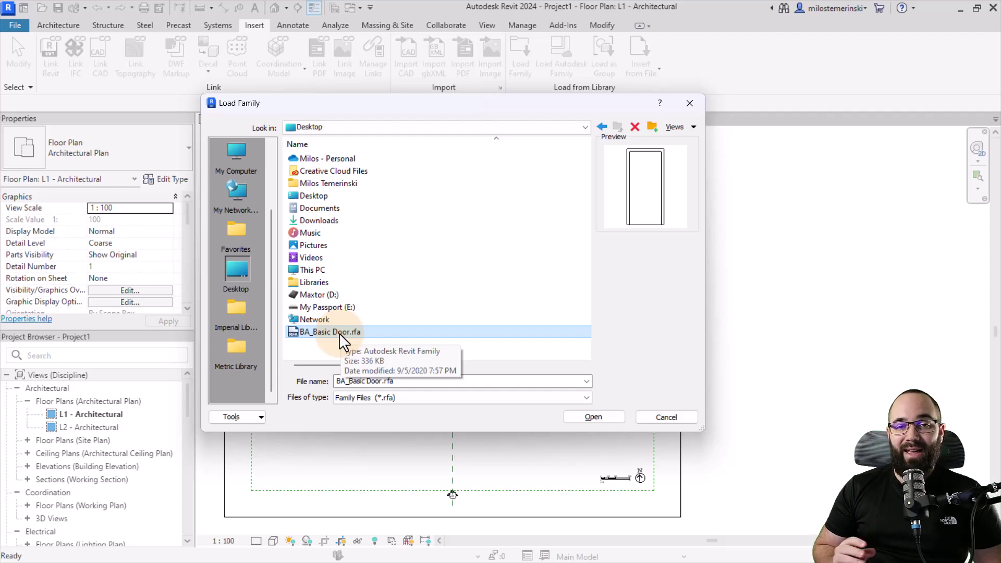
# In Specify Types, pick only the 90 x 210cm and 60 x 210cm door types and load them.
pyautogui.click(591, 416)
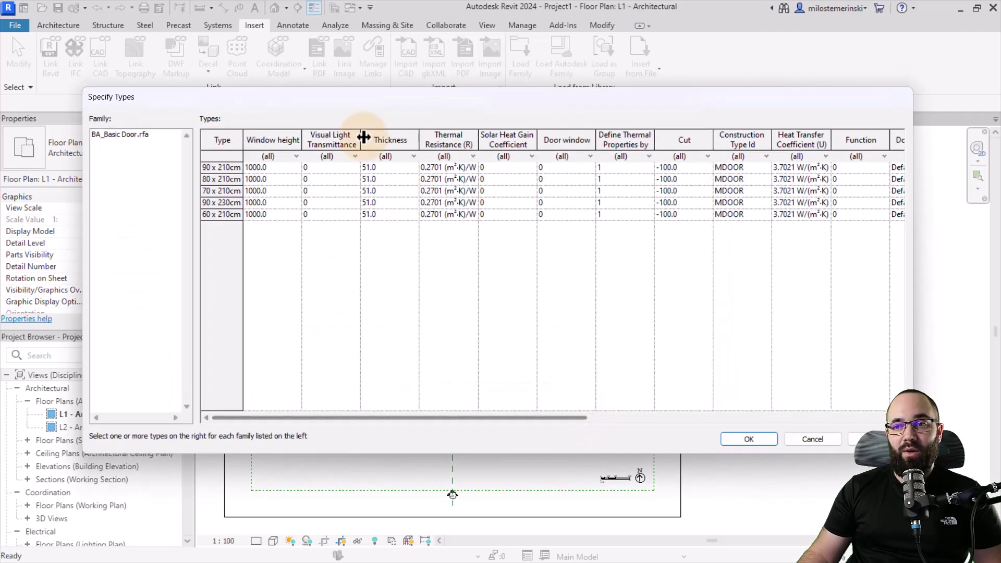
pyautogui.moveTo(349, 102); pyautogui.dragTo(331, 108)
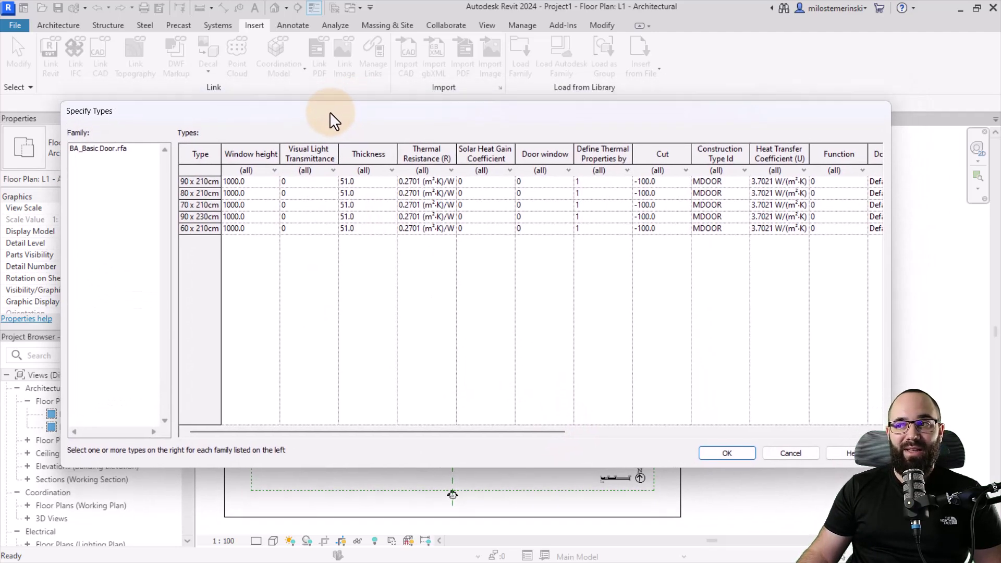
pyautogui.click(274, 170)
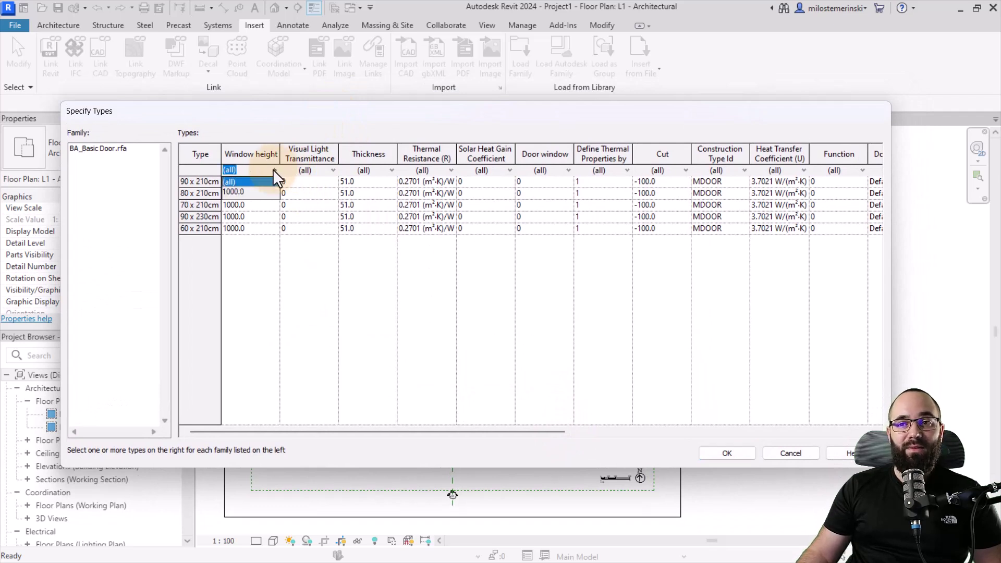
pyautogui.click(273, 171)
pyautogui.click(390, 170)
pyautogui.click(390, 171)
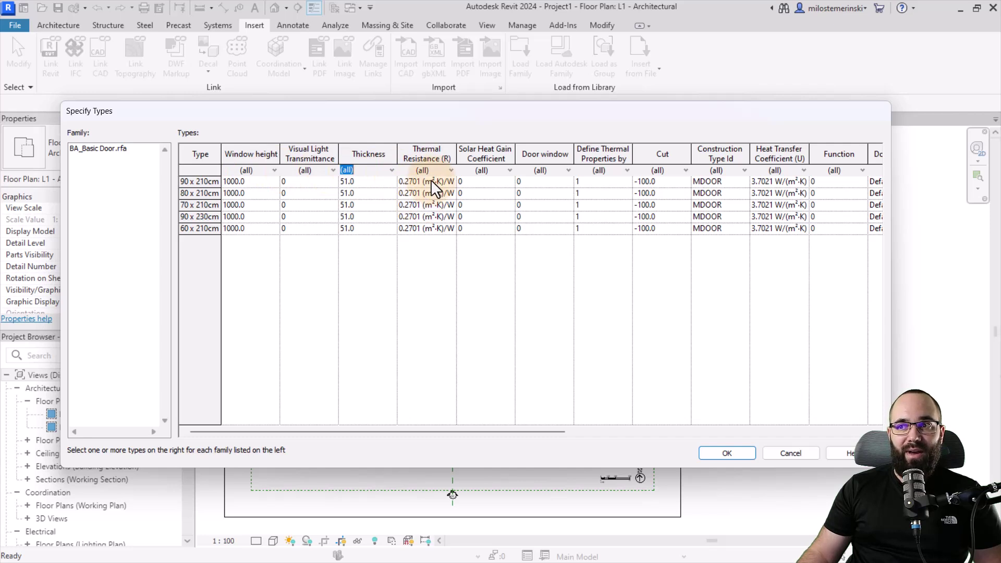
pyautogui.click(199, 182)
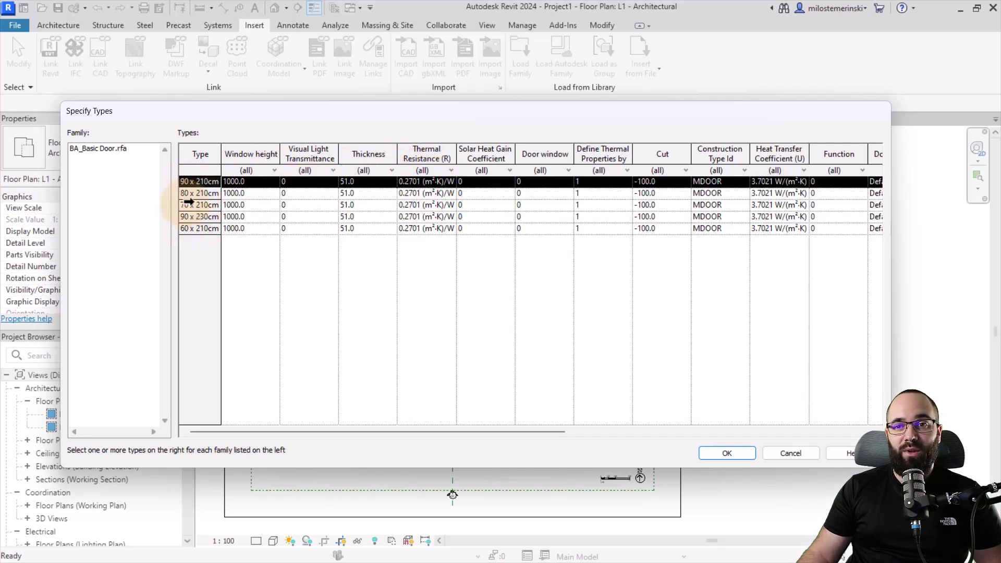
pyautogui.keyDown('ctrl'); pyautogui.click(198, 229); pyautogui.keyUp('ctrl')
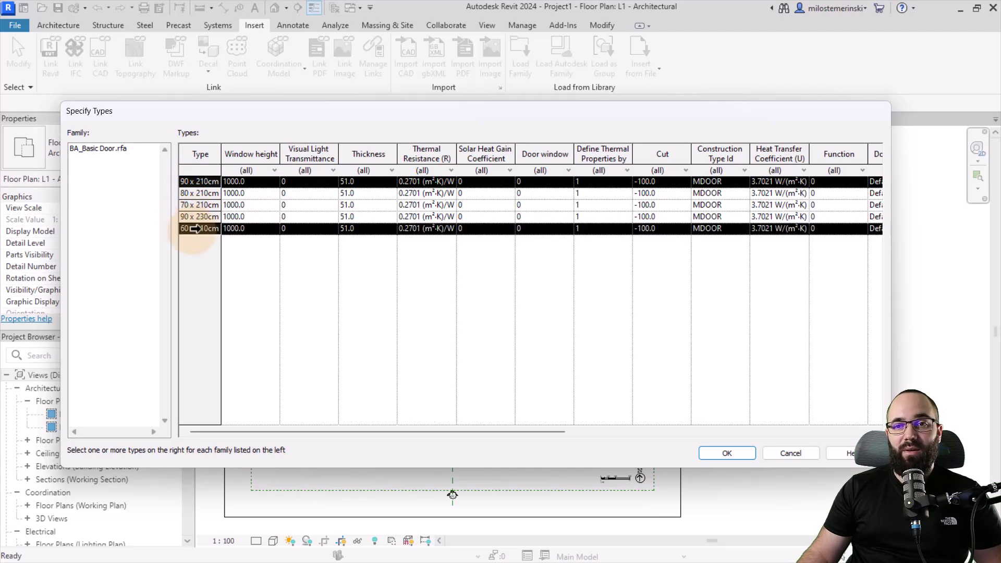
pyautogui.click(715, 452)
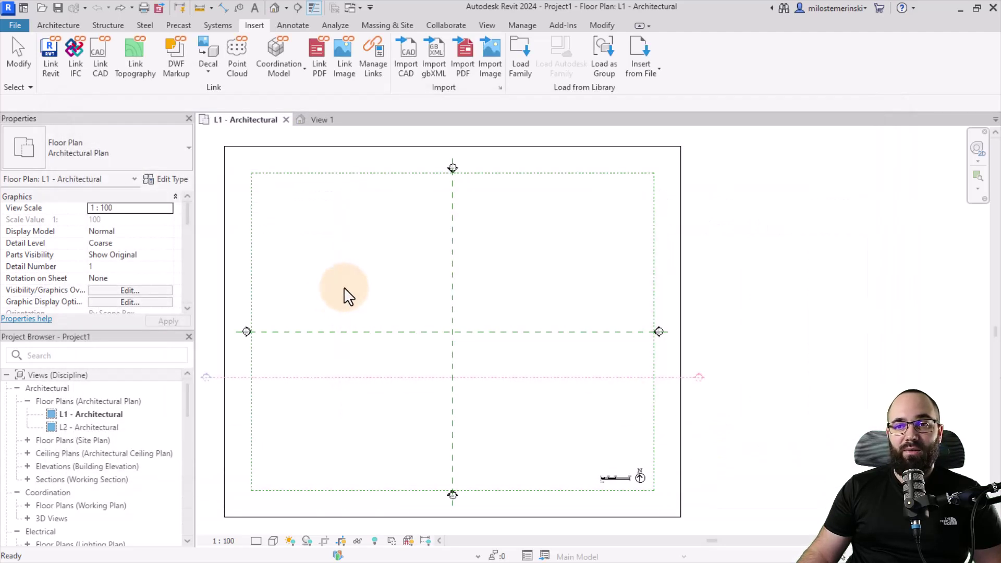
# Start the Door tool and list the newly loaded door types in the Type Selector.
pyautogui.click(58, 25)
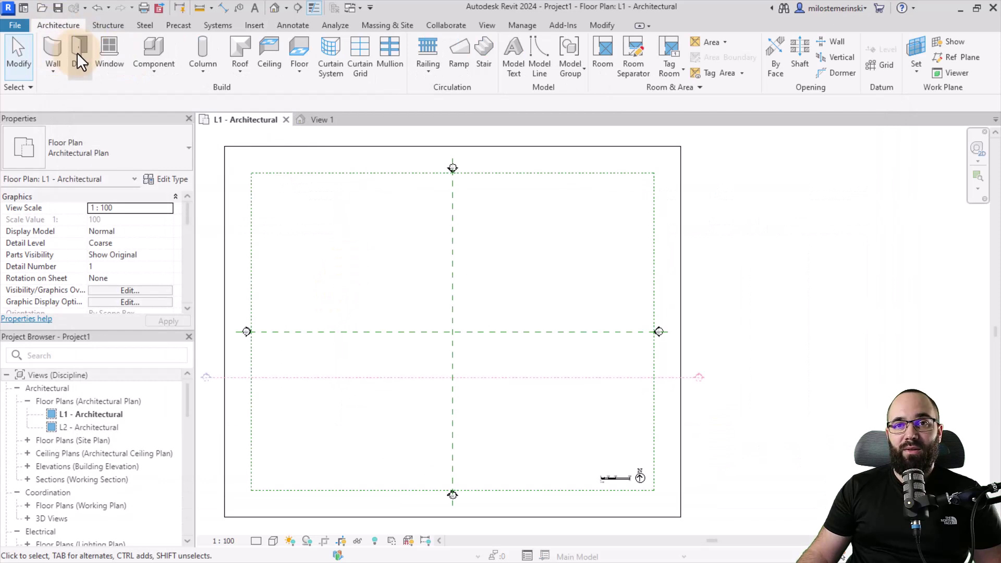
pyautogui.click(76, 52)
pyautogui.click(122, 146)
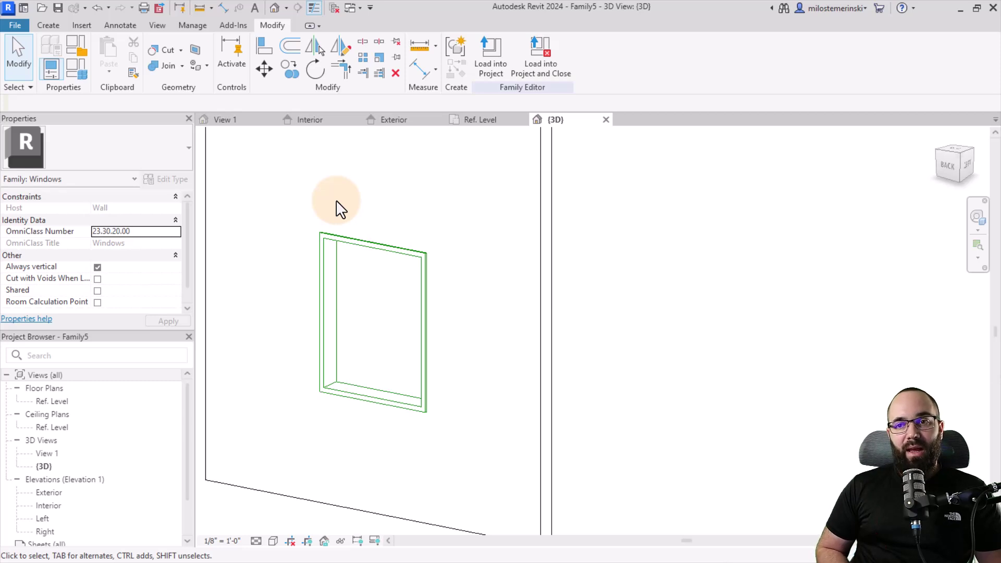
pyautogui.keyDown('shift'); pyautogui.moveTo(380, 230); pyautogui.dragTo(378, 270, button='middle'); pyautogui.keyUp('shift')
pyautogui.click(327, 286)
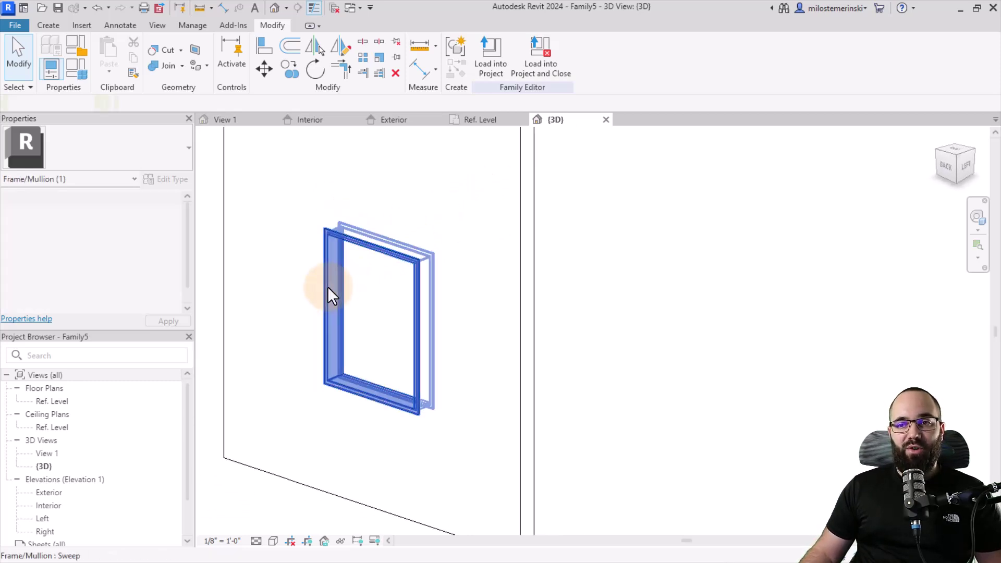
pyautogui.click(336, 411)
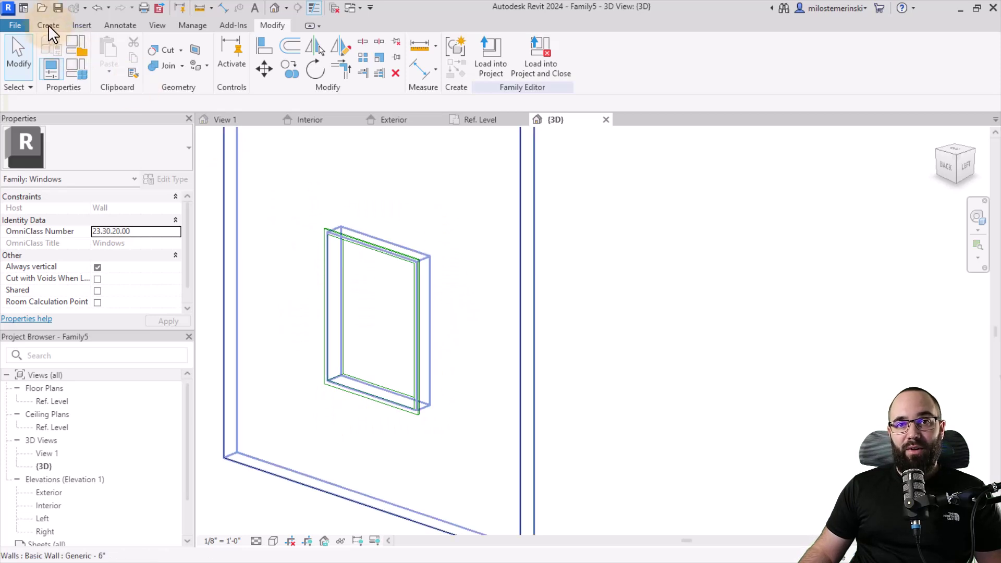
# Save Family5 under the new name Family Test, leaving the file type unchanged.
pyautogui.click(57, 8)
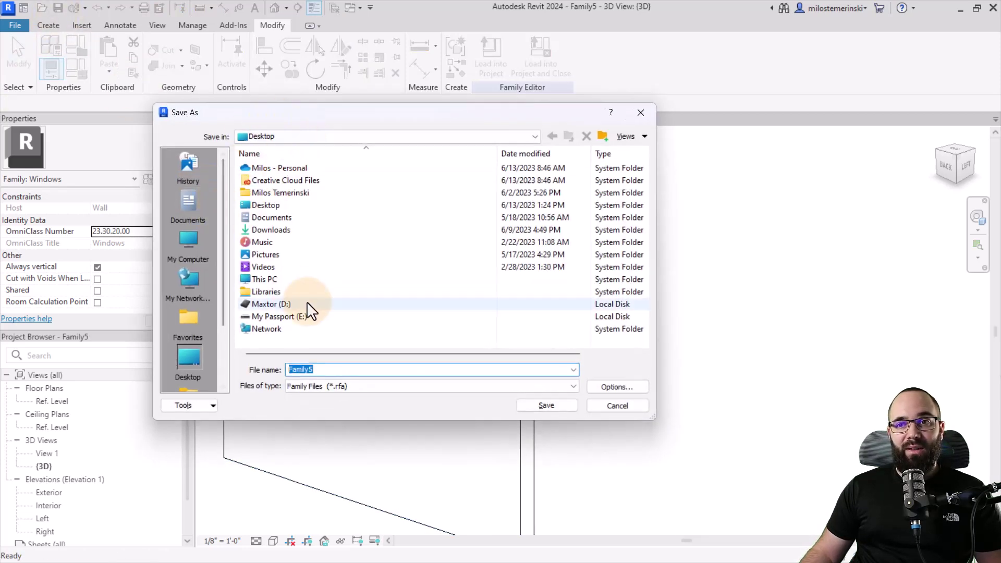
pyautogui.click(317, 370)
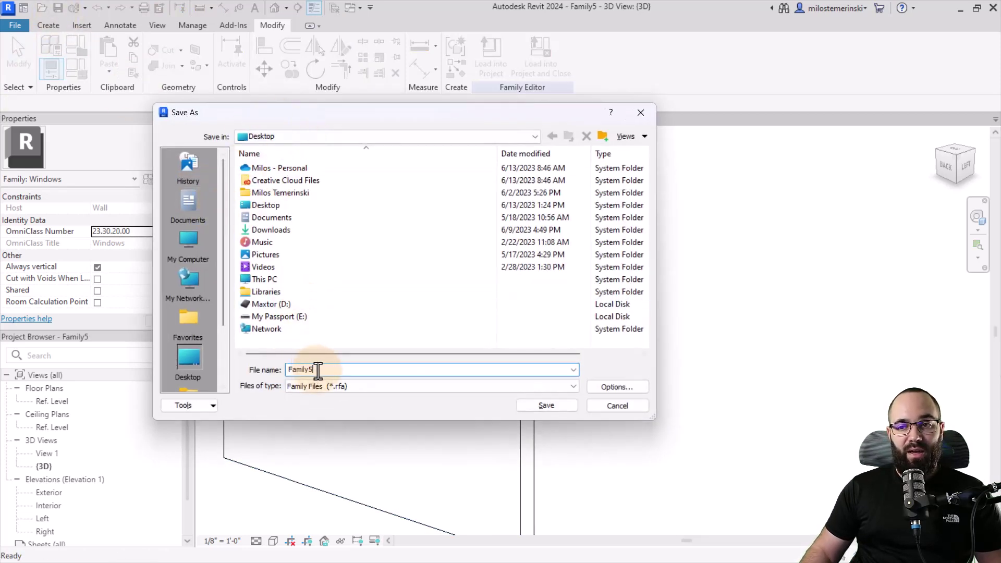
pyautogui.press('BackSpace')
pyautogui.write('Test')
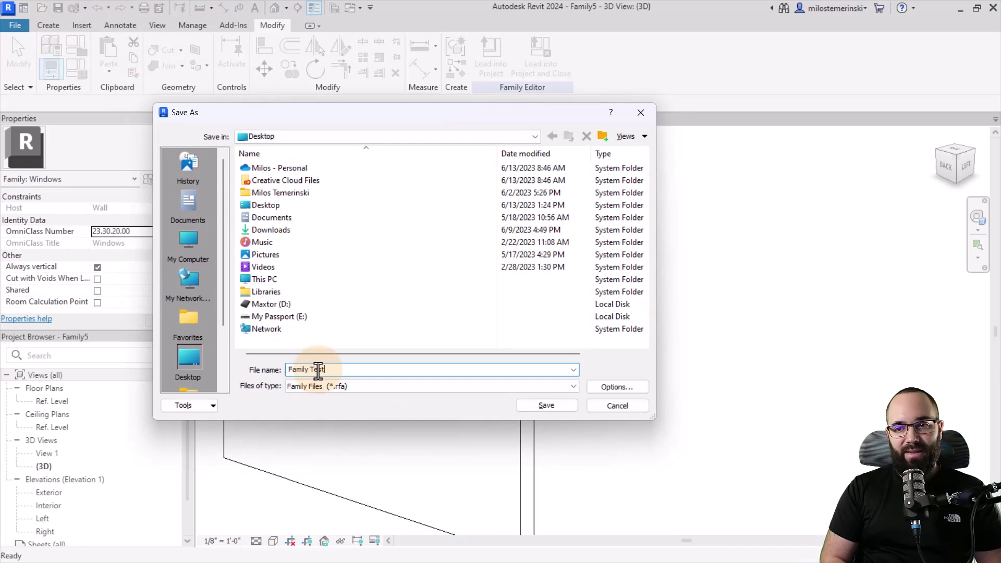
pyautogui.click(503, 386)
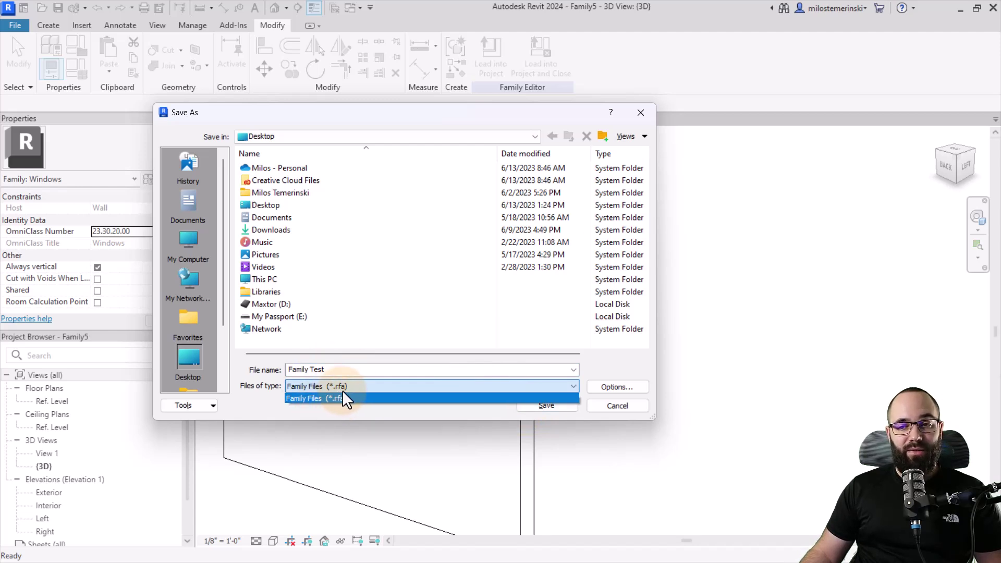
pyautogui.click(261, 398)
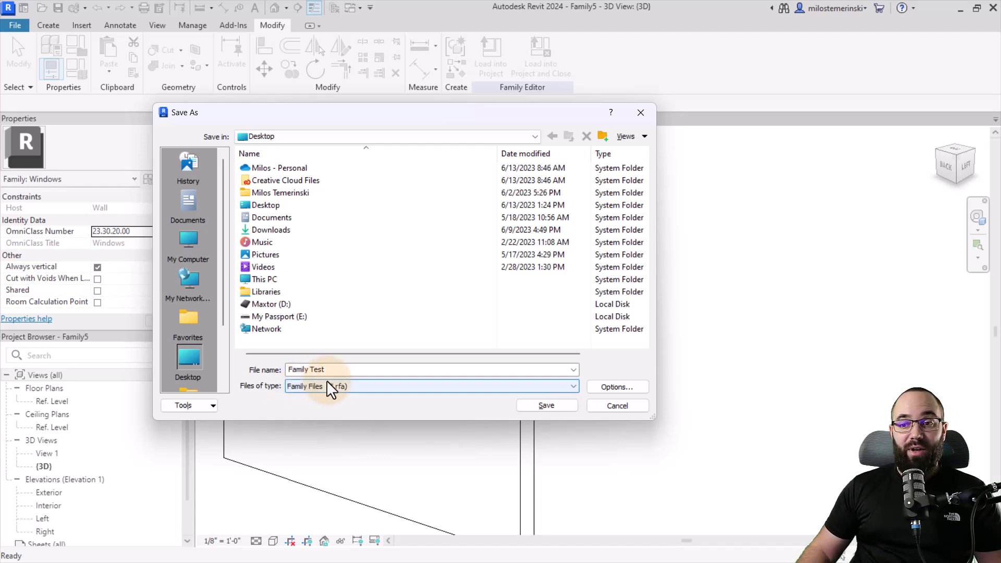
pyautogui.click(545, 405)
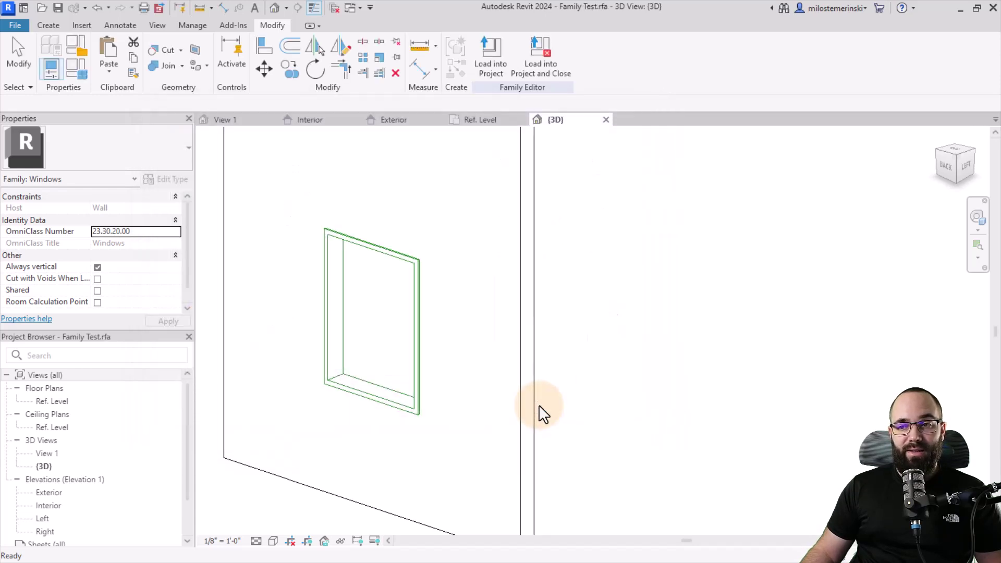
# Close the saved window family and locate Family Test.rfa on the Desktop in File Explorer.
pyautogui.click(25, 23)
pyautogui.click(51, 287)
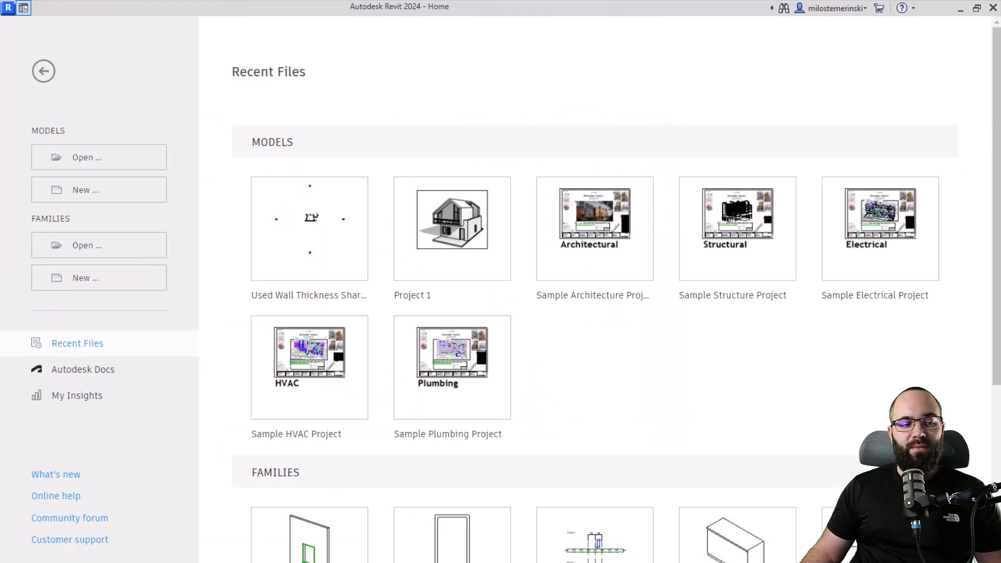
pyautogui.press('super+e')
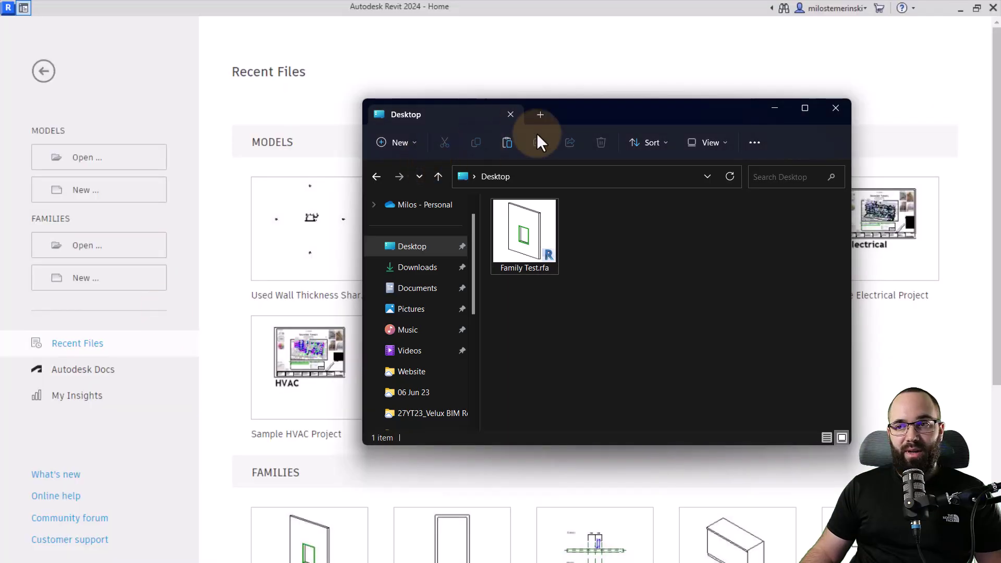
pyautogui.moveTo(583, 114); pyautogui.dragTo(422, 105)
pyautogui.click(400, 224)
pyautogui.click(389, 258)
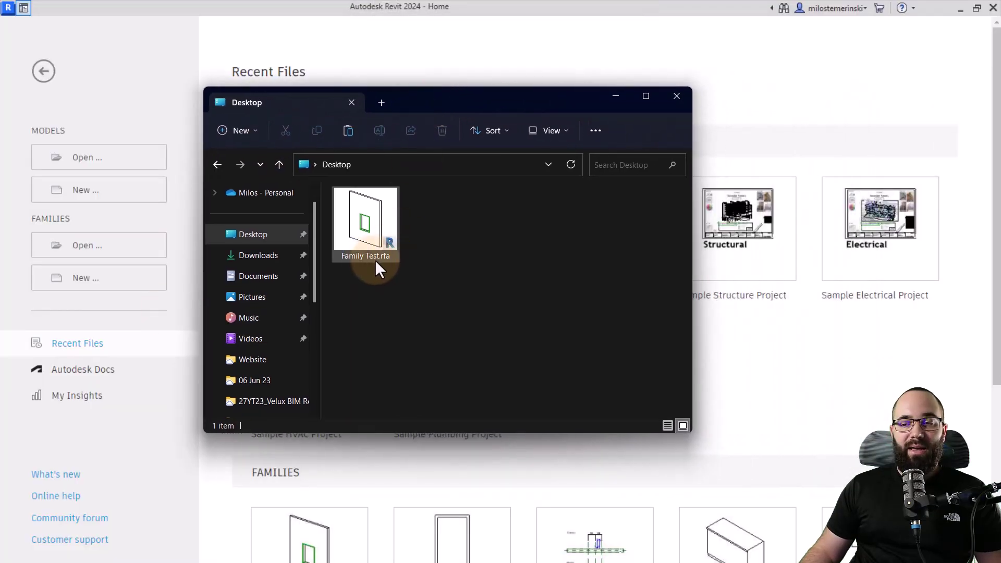
# Turn on file name extensions in the File Explorer folder options.
pyautogui.click(546, 130)
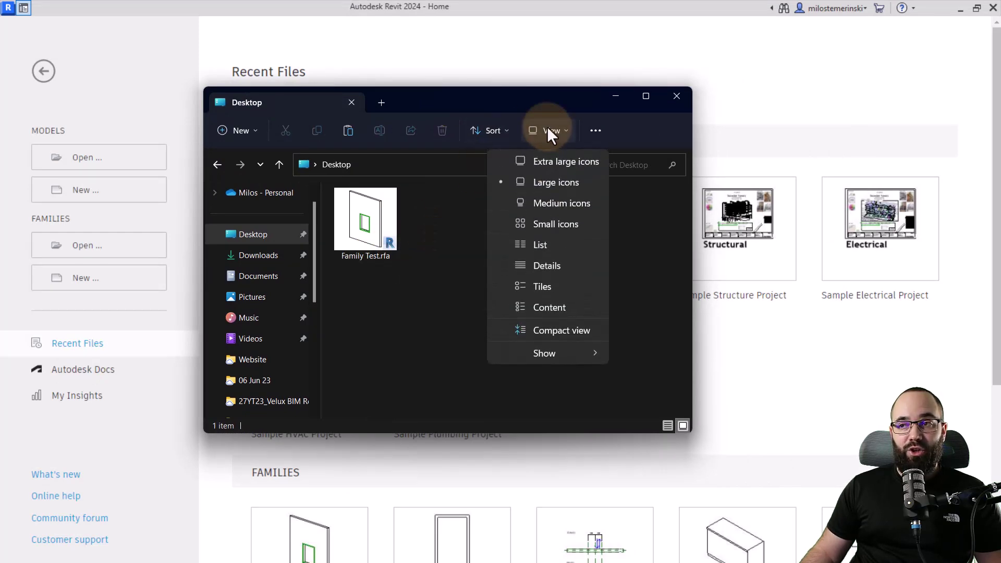
pyautogui.click(571, 355)
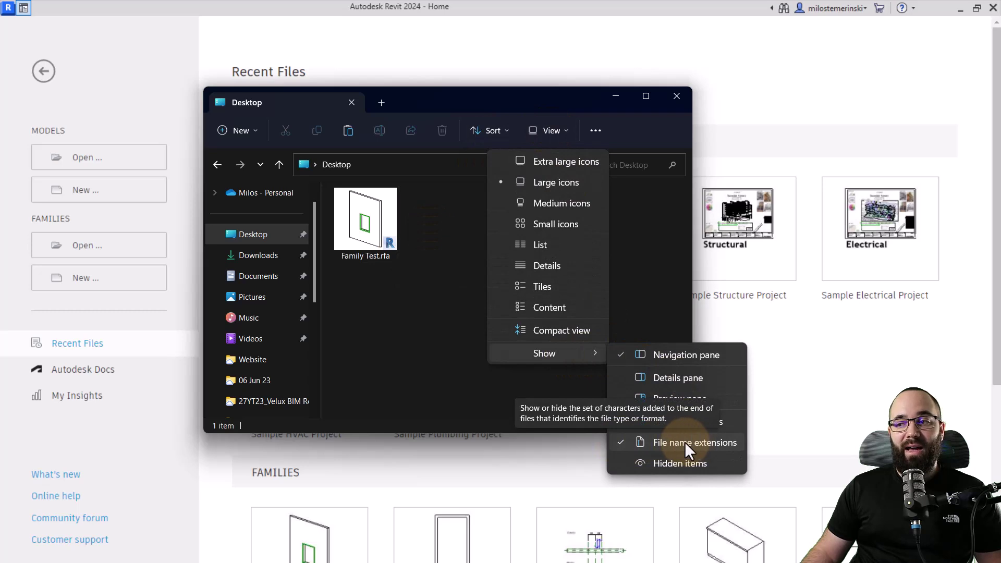
pyautogui.click(378, 249)
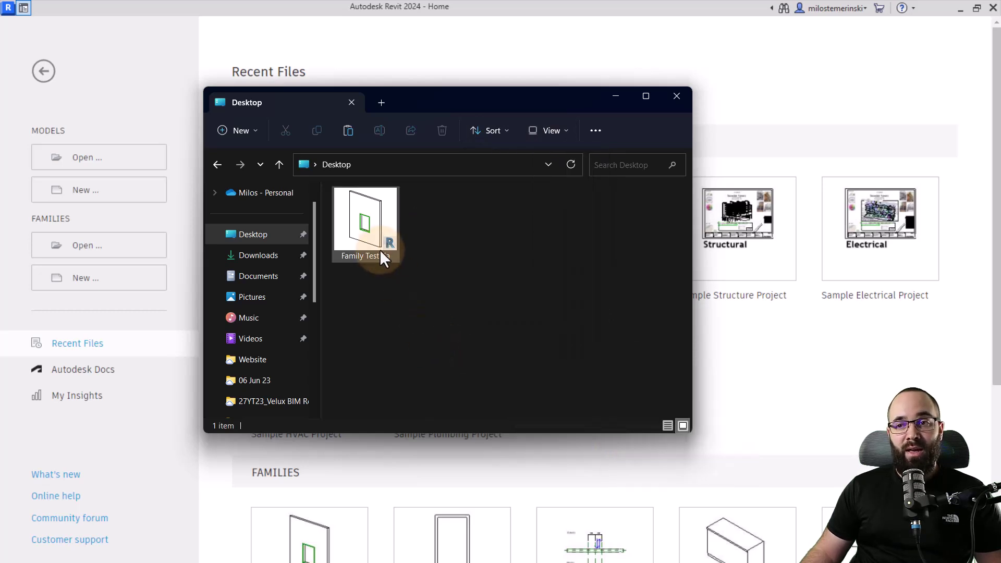
# Rename Family Test.rfa to Family Test.rft, confirm the extension change, and return to Revit.
pyautogui.click(388, 256)
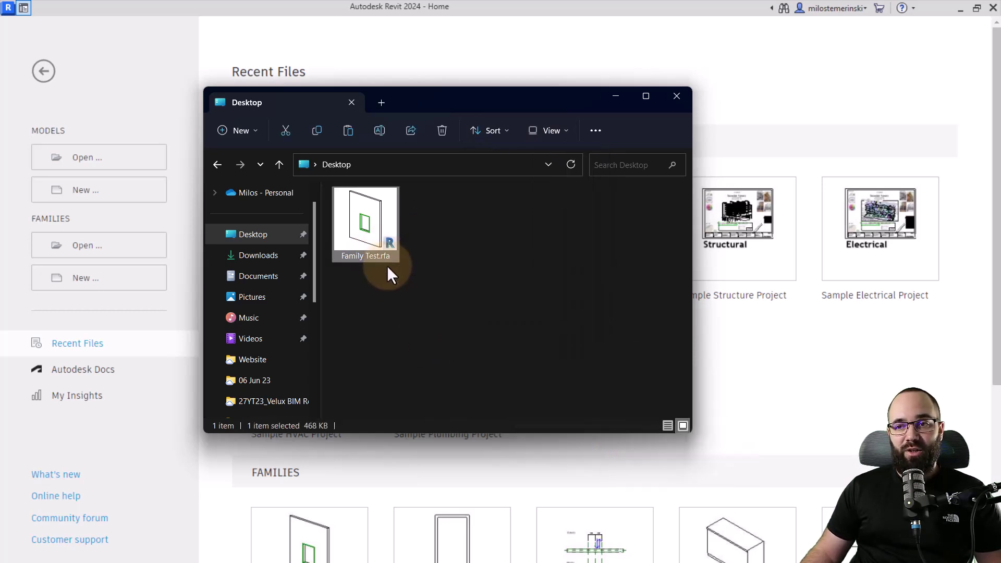
pyautogui.click(391, 258)
pyautogui.click(391, 259)
pyautogui.press('BackSpace')
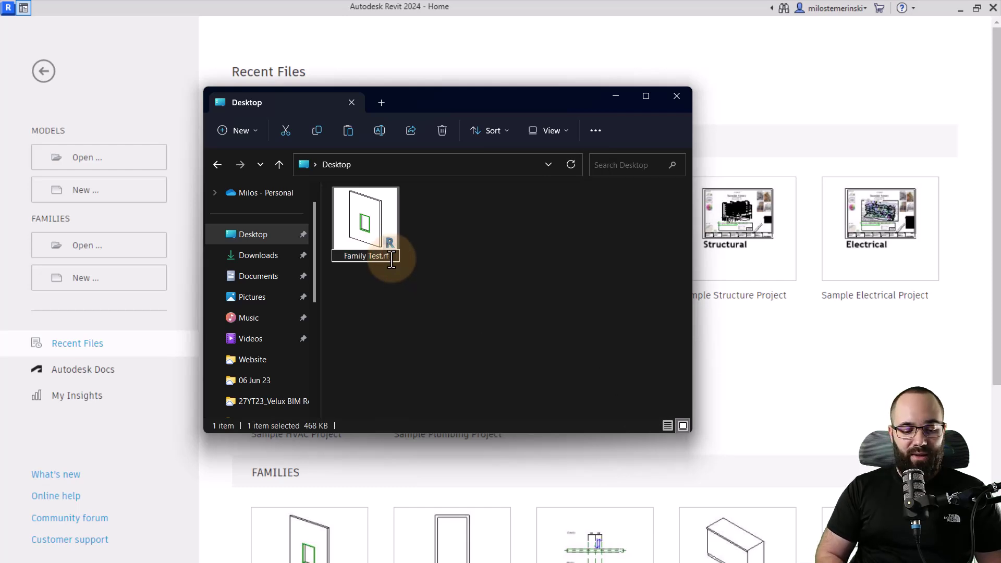
pyautogui.write('t')
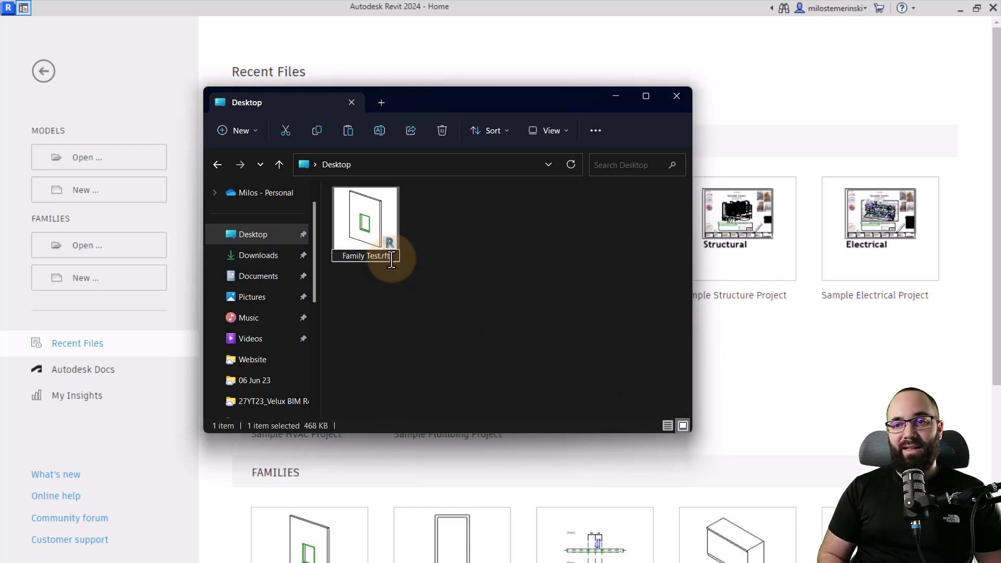
pyautogui.press('Return')
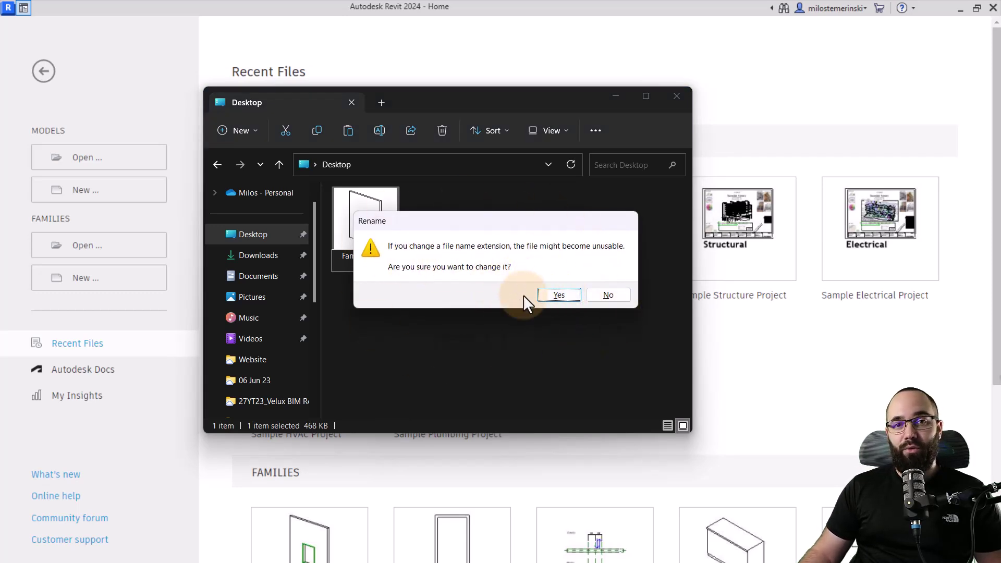
pyautogui.click(558, 295)
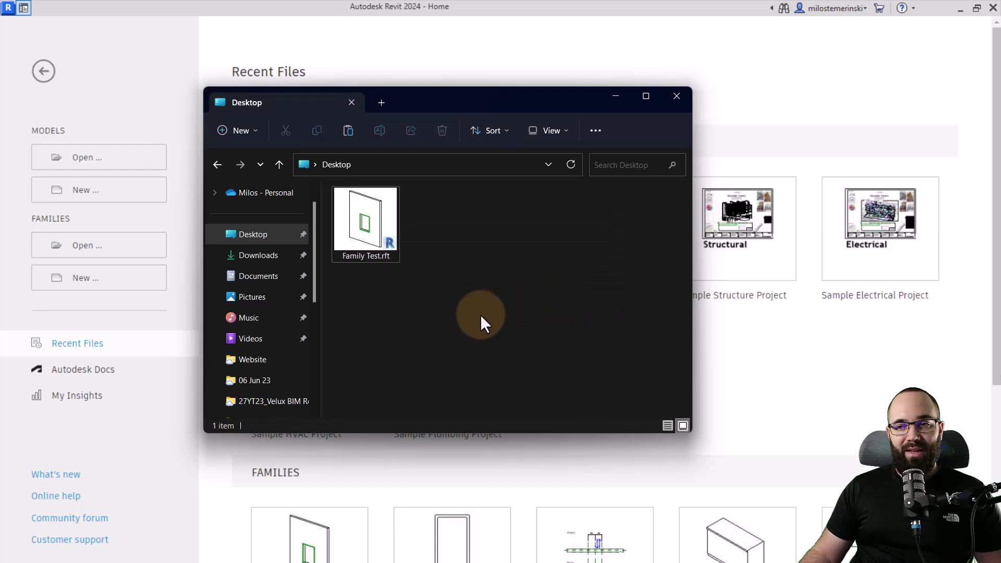
pyautogui.click(615, 96)
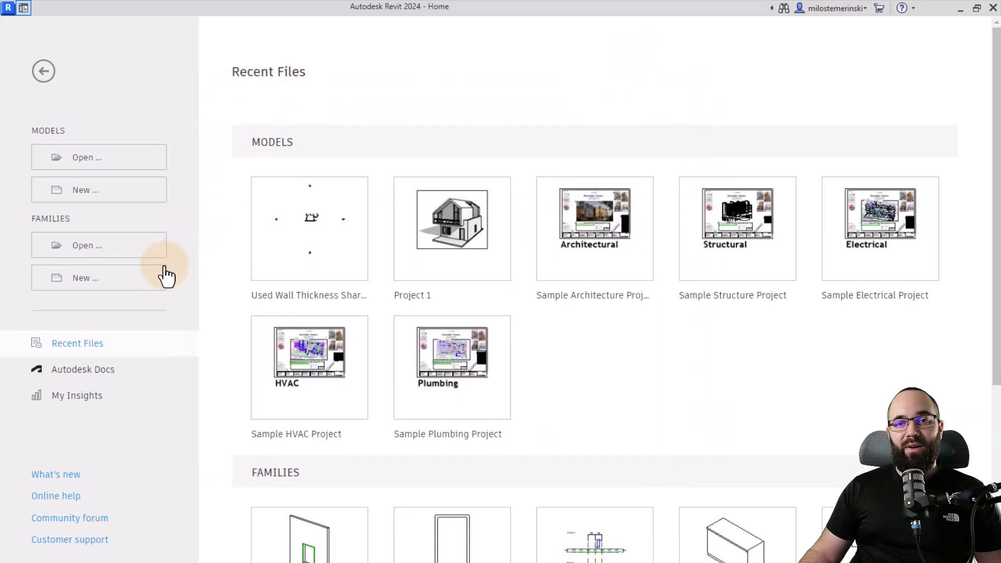
# Create a new family from the Desktop template Family Test.rft, producing Family6 with its window in a wall.
pyautogui.click(119, 284)
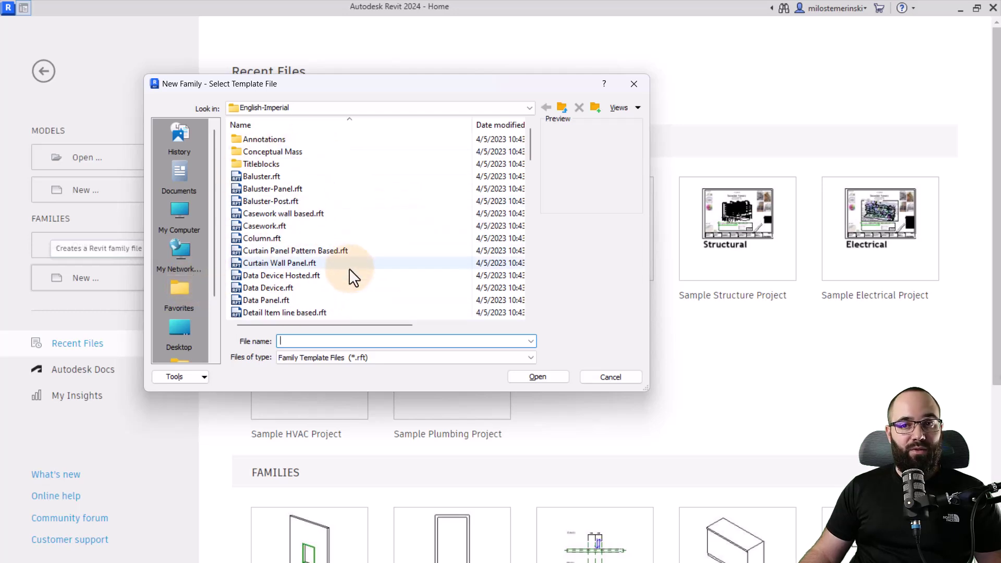
pyautogui.click(178, 331)
pyautogui.hscroll(1, 312, 292)
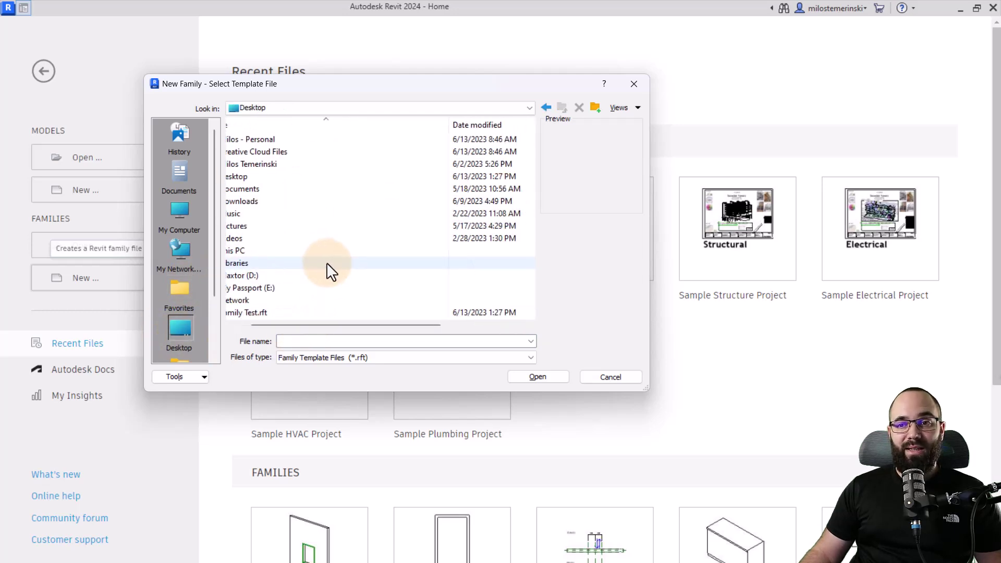
pyautogui.click(249, 313)
pyautogui.click(537, 377)
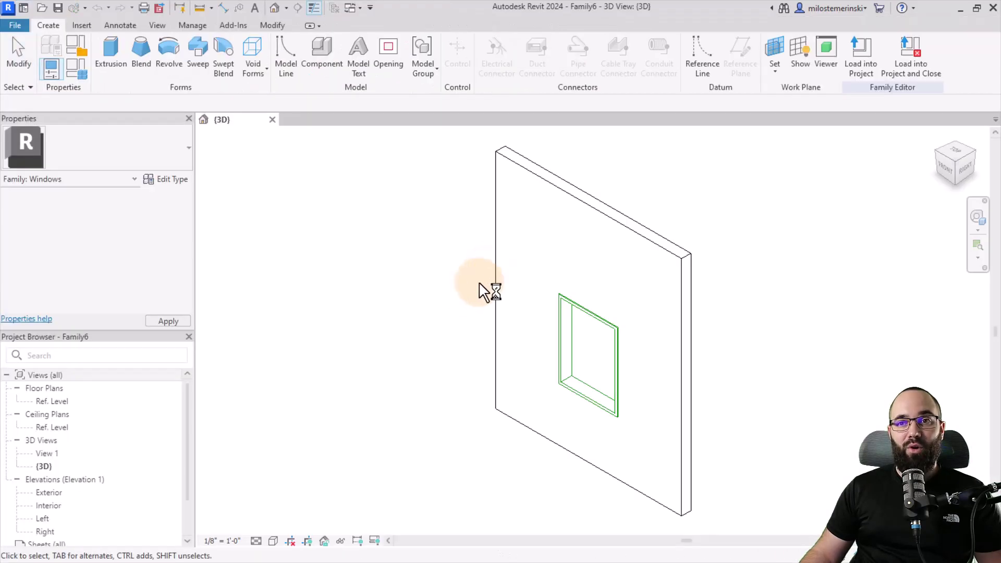
pyautogui.keyDown('shift'); pyautogui.moveTo(485, 290); pyautogui.dragTo(304, 266, button='middle'); pyautogui.keyUp('shift')
pyautogui.scroll(2, 343, 305)
pyautogui.scroll(1, 307, 266)
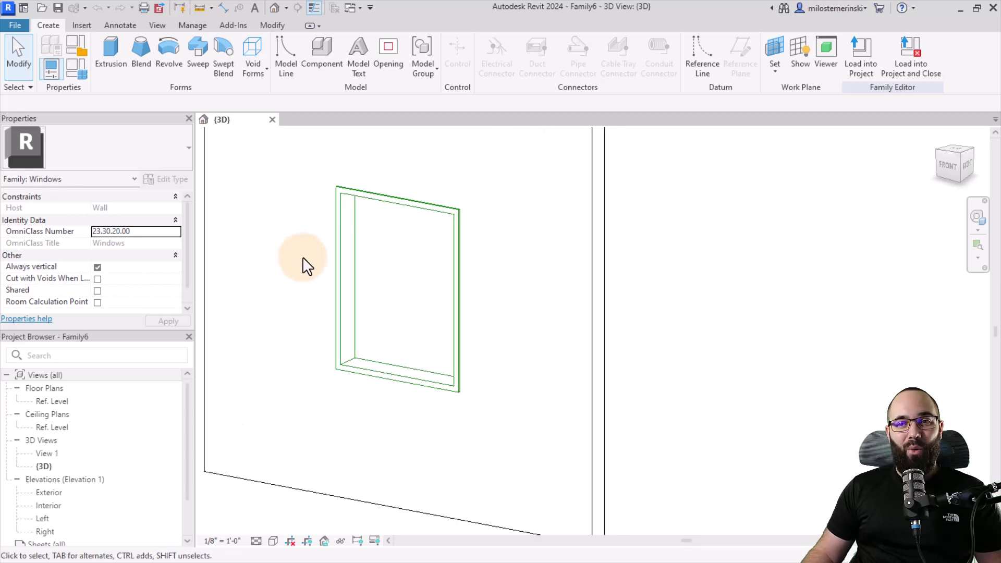